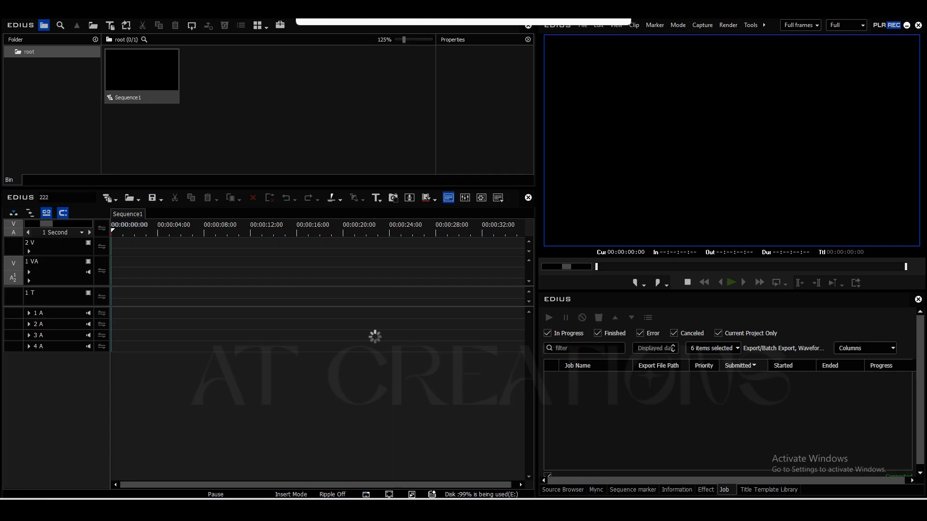
# - Place the clips C5708, C5868 and C5869 on the 1 VA track, starting at the beginning of the timeline
pyautogui.click(371, 270)
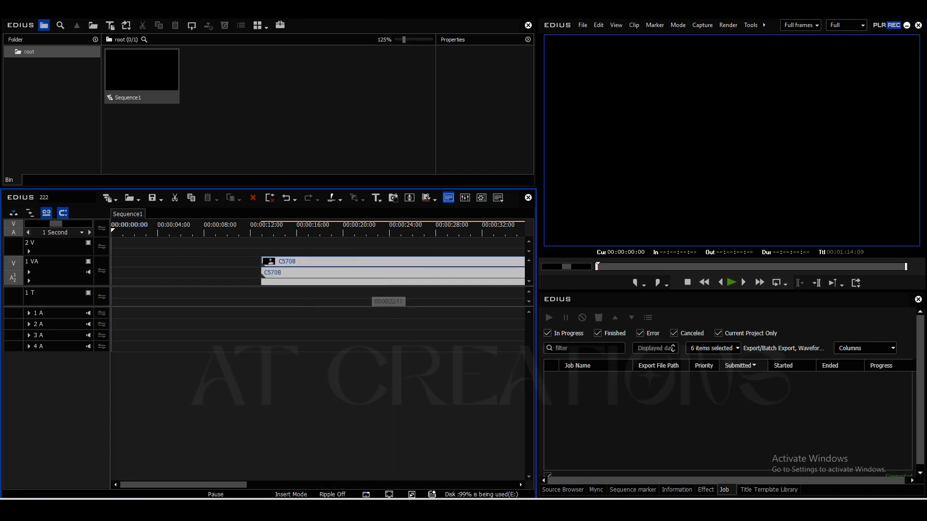
pyautogui.press('BackSpace')
pyautogui.scroll(-3, 338, 275)
pyautogui.scroll(2, 337, 275)
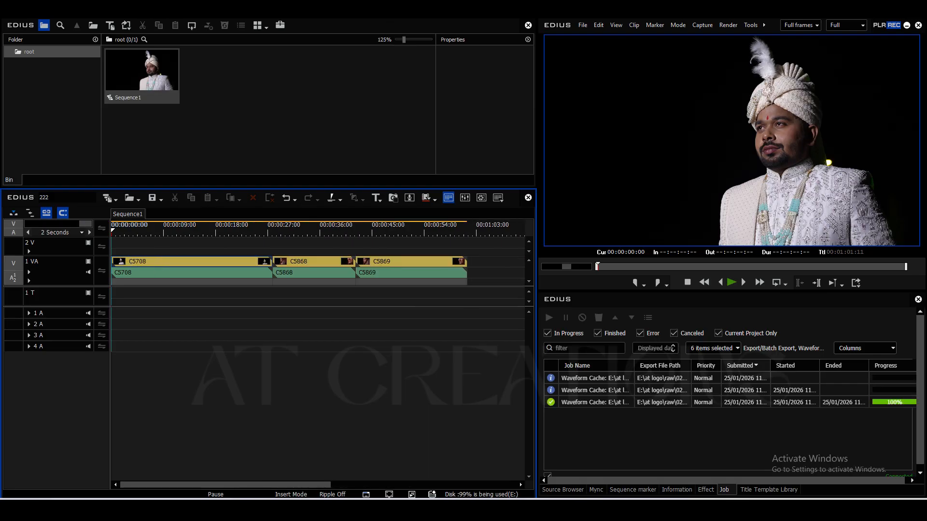
# - Add two V tracks above the 2 V track
pyautogui.hotkey('ctrl', 'a')
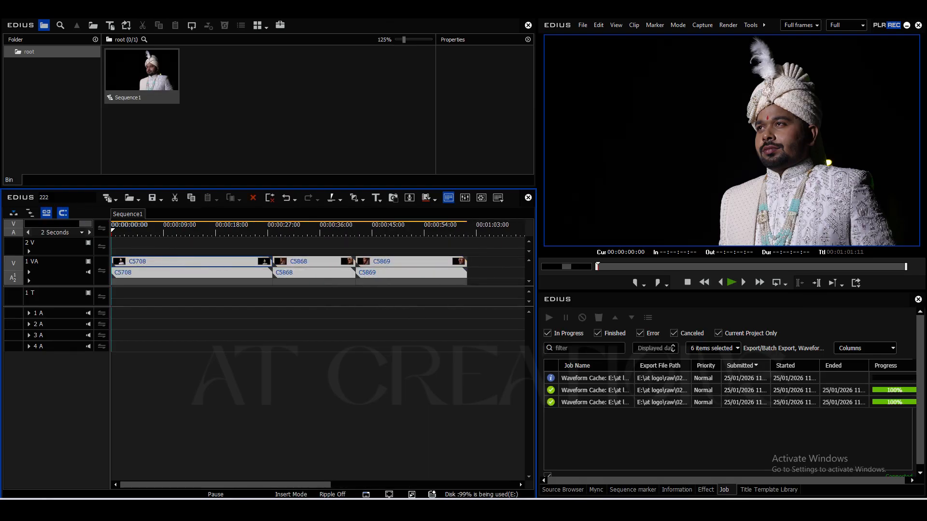
pyautogui.click(65, 247)
pyautogui.rightClick(65, 247)
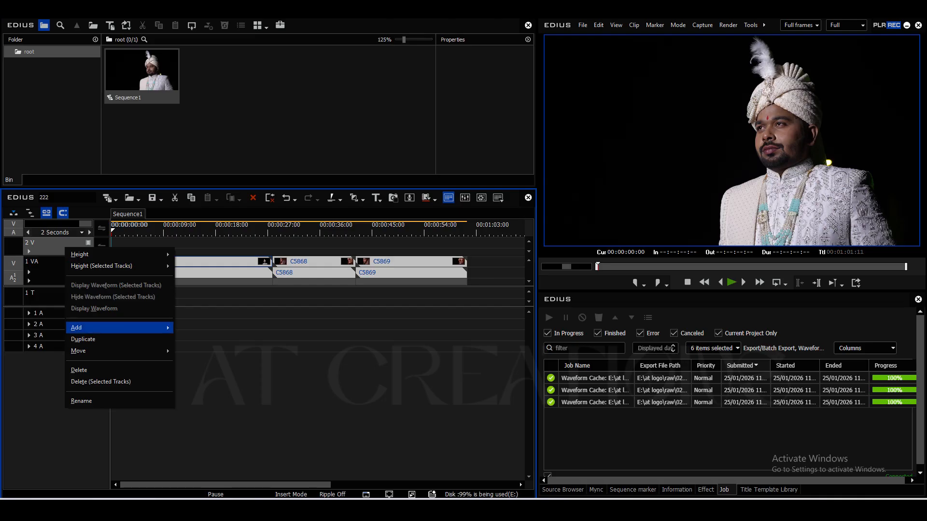
pyautogui.moveTo(78, 327)
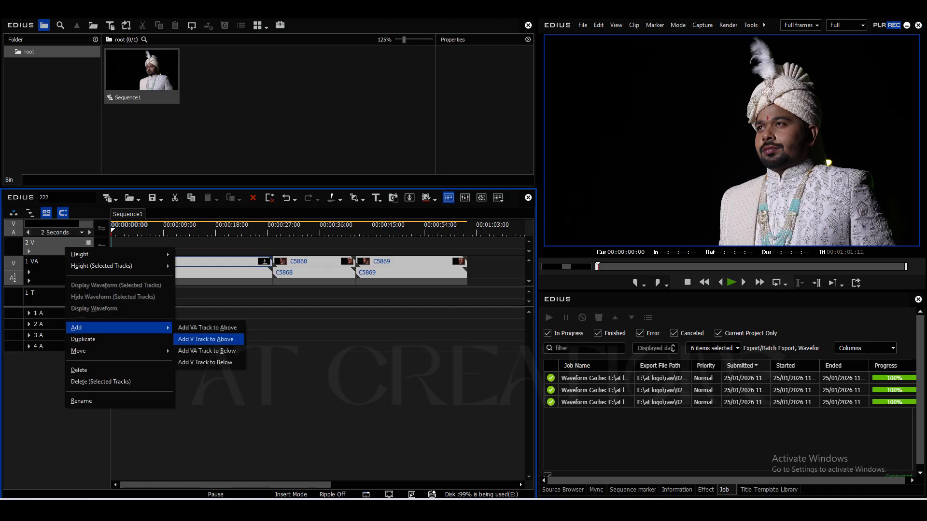
pyautogui.click(208, 340)
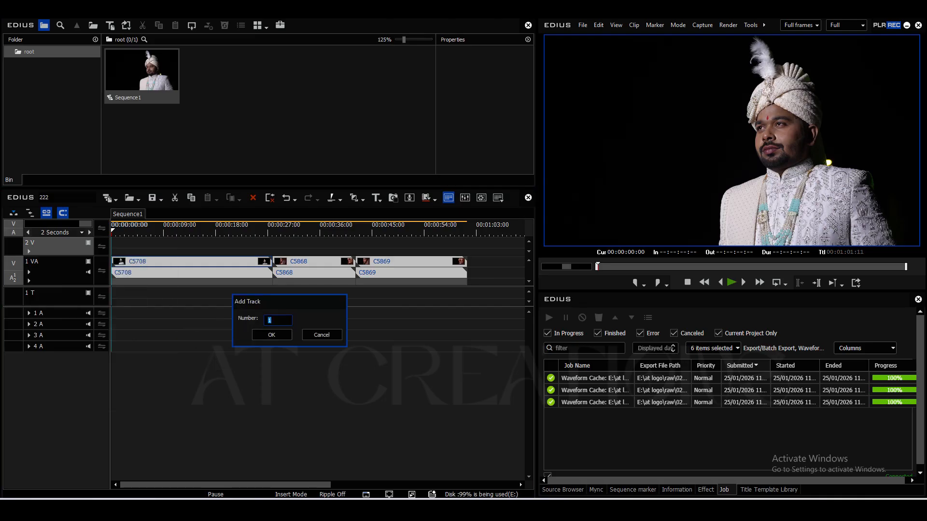
pyautogui.press('Return')
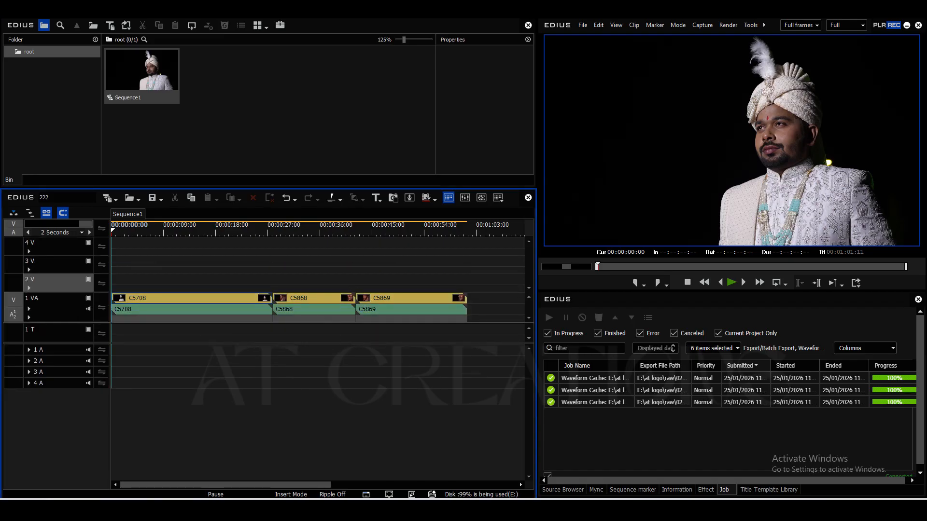
# - Scrub through the clips and delete the middle clip C5868 from the 1 VA track, leaving its gap
pyautogui.moveTo(112, 232); pyautogui.dragTo(429, 232)
pyautogui.click(331, 309)
pyautogui.press('Delete')
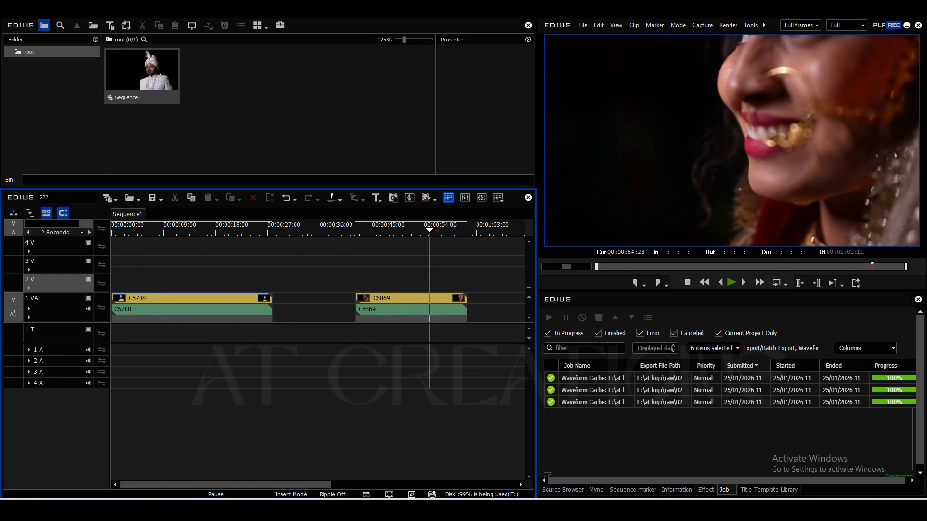
# - Shift clips C5708 and C5869 about 8 seconds later on the 1 VA track and check C5708 at 00:00:19:11
pyautogui.moveTo(395, 265); pyautogui.dragTo(248, 310)
pyautogui.moveTo(392, 232); pyautogui.dragTo(245, 231)
pyautogui.click(224, 264)
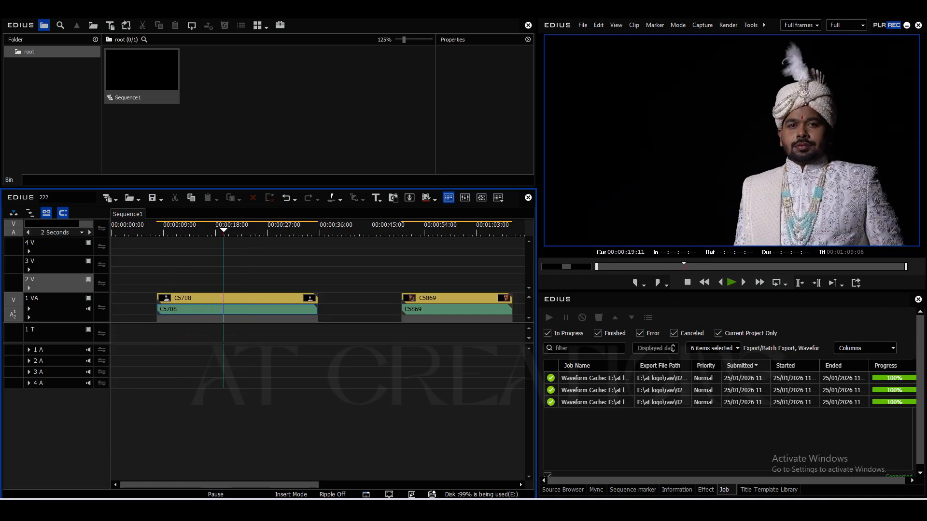
# - Trim clip C5869 at both ends so it runs from 00:00:55:07 to 00:01:02:06
pyautogui.moveTo(318, 231); pyautogui.dragTo(418, 231)
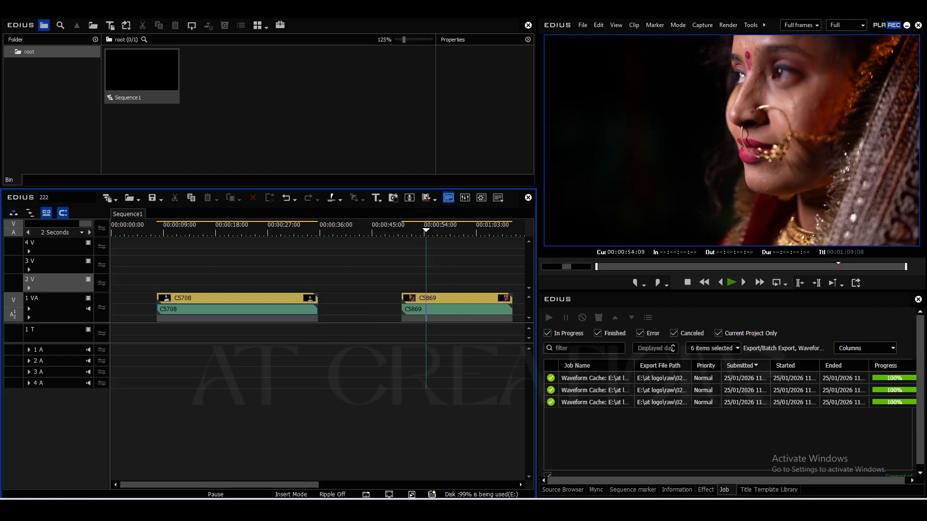
pyautogui.moveTo(403, 308); pyautogui.dragTo(432, 308)
pyautogui.press('space')
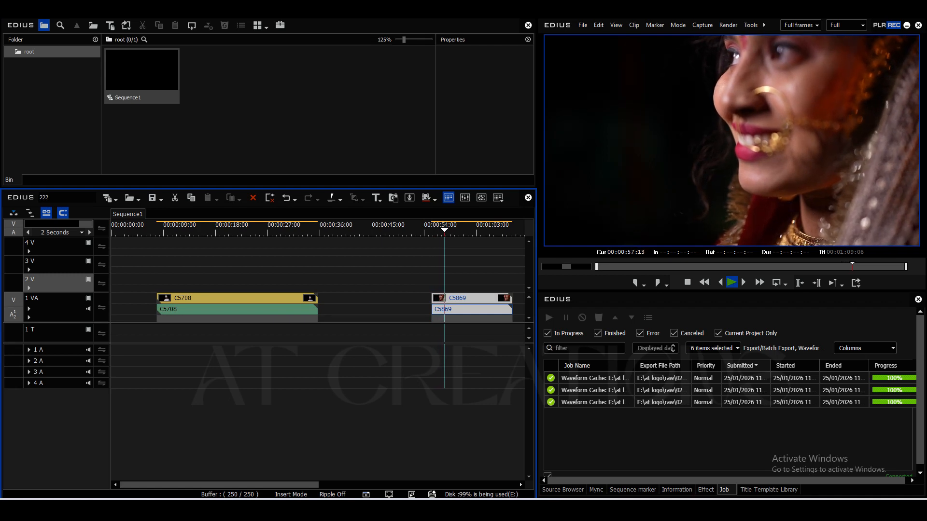
pyautogui.scroll(1, 445, 309)
pyautogui.click(489, 232)
pyautogui.moveTo(489, 232); pyautogui.dragTo(495, 232)
pyautogui.press('m')
pyautogui.press('a')
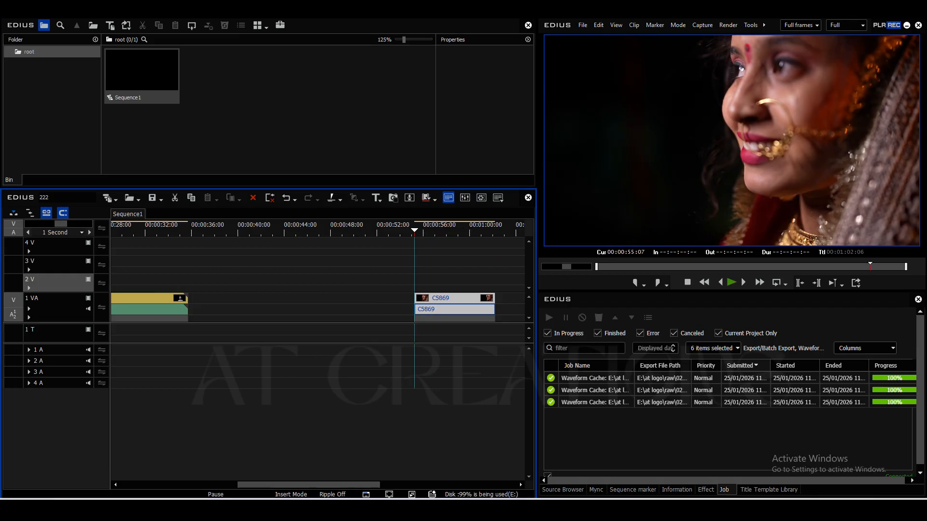
# - Slow down clip C5869 with a lower speed rate and play back the result
pyautogui.hotkey('alt', 'e')
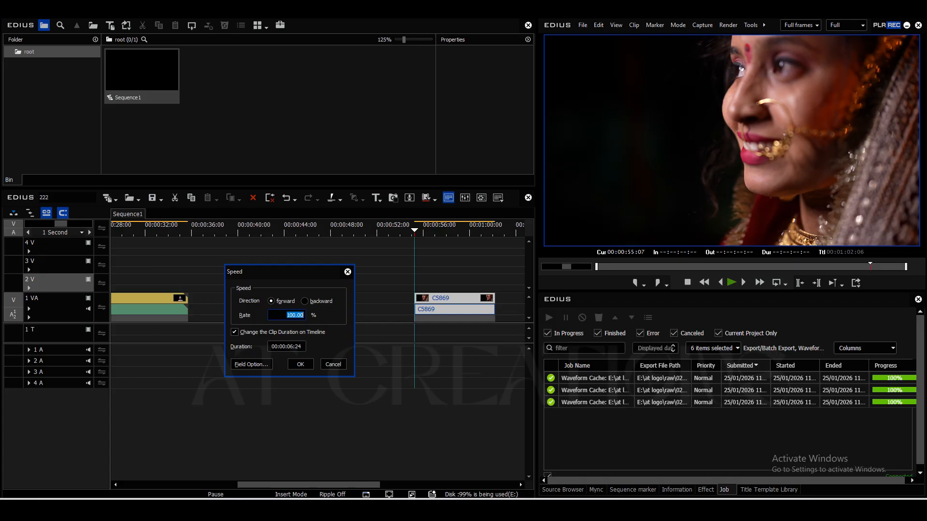
pyautogui.press('Return')
pyautogui.press('space')
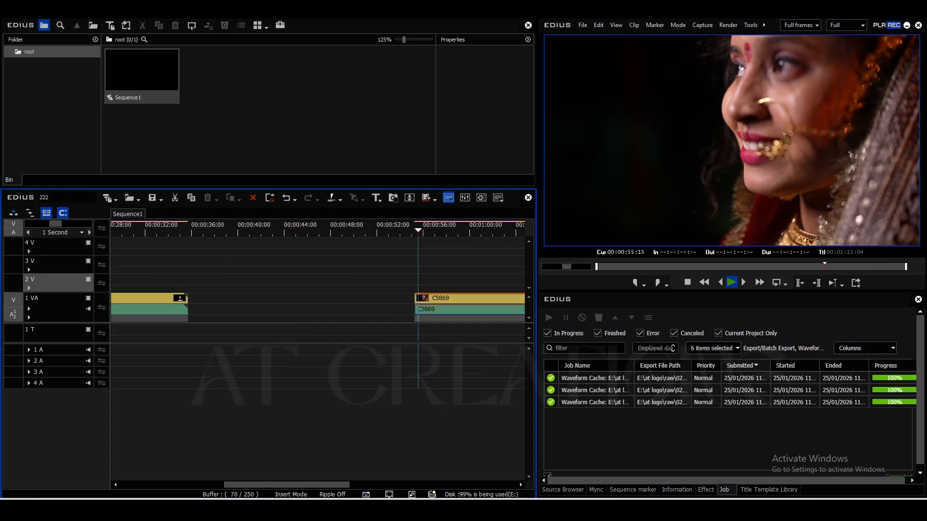
pyautogui.hotkey('ctrl', '0')
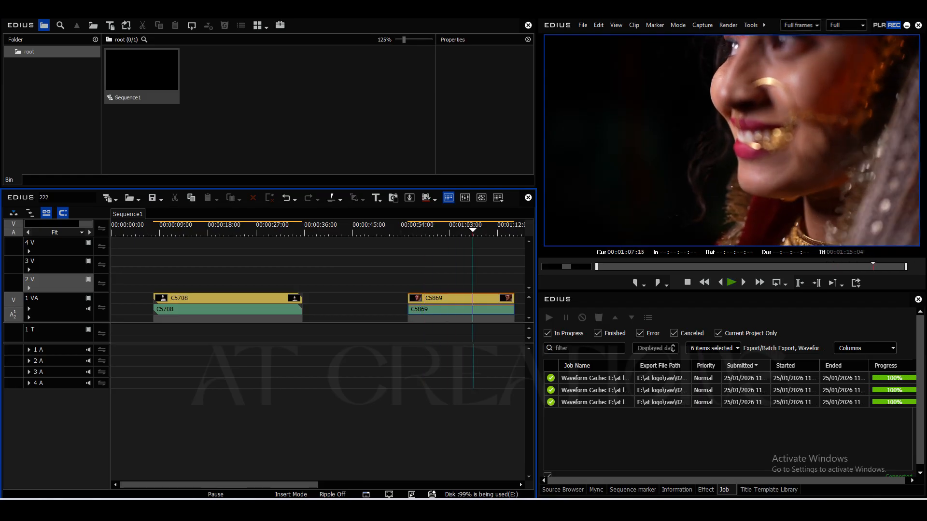
# - Set the speed of clip C5869 to 25% and play it from its start
pyautogui.press('space')
pyautogui.moveTo(393, 230)
pyautogui.mouseDown()
pyautogui.moveTo(245, 231)
pyautogui.moveTo(447, 231)
pyautogui.moveTo(408, 230)
pyautogui.mouseUp()
pyautogui.click(431, 298)
pyautogui.hotkey('alt', 'e')
pyautogui.write('25')
pyautogui.press('Return')
pyautogui.press('space')
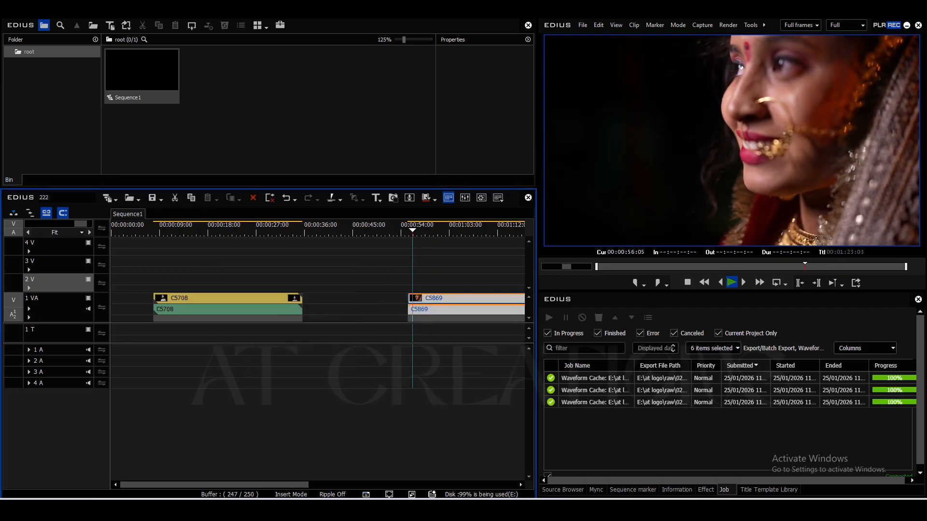
# - Play clip C5708 from its start and trim its beginning to 00:00:09:06
pyautogui.moveTo(499, 231); pyautogui.dragTo(153, 230)
pyautogui.press('space')
pyautogui.scroll(2, 189, 290)
pyautogui.press('space')
pyautogui.click(189, 298)
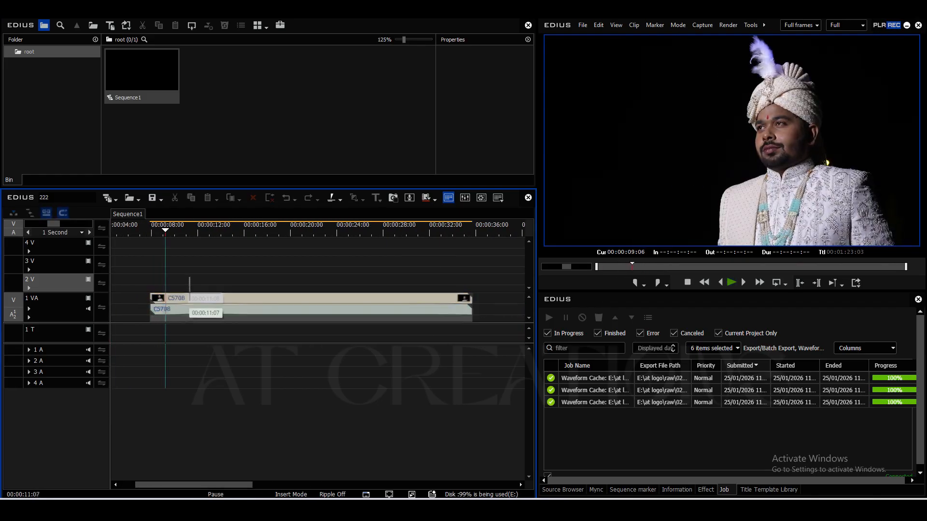
pyautogui.press('n')
# - Slow down clip C5708 with a lower forward speed rate and play it back
pyautogui.hotkey('alt', 'e')
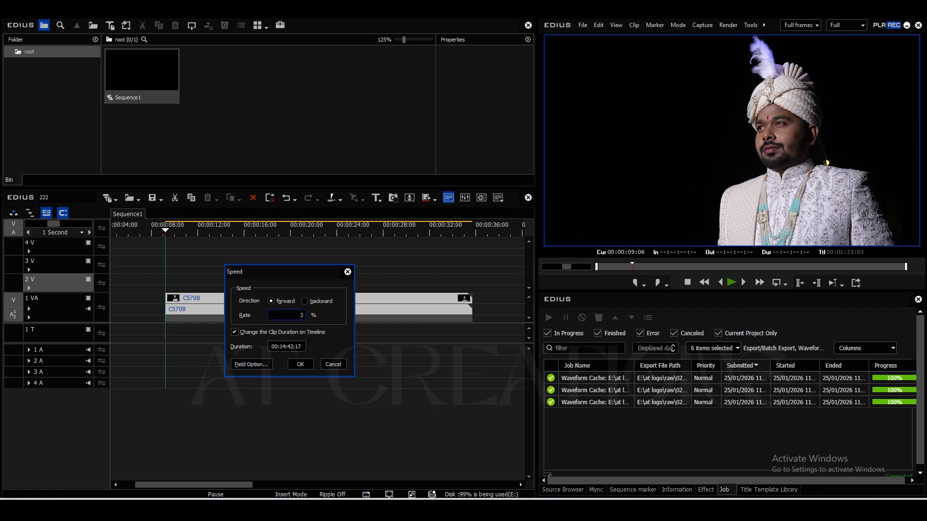
pyautogui.press('Return')
pyautogui.press('space')
# - Trim clip C5708 to the section from 00:00:13:22 to 00:00:18:13
pyautogui.moveTo(185, 231); pyautogui.dragTo(219, 231)
pyautogui.click(248, 299)
pyautogui.press('m')
pyautogui.moveTo(192, 299); pyautogui.dragTo(246, 299)
pyautogui.scroll(-1, 246, 300)
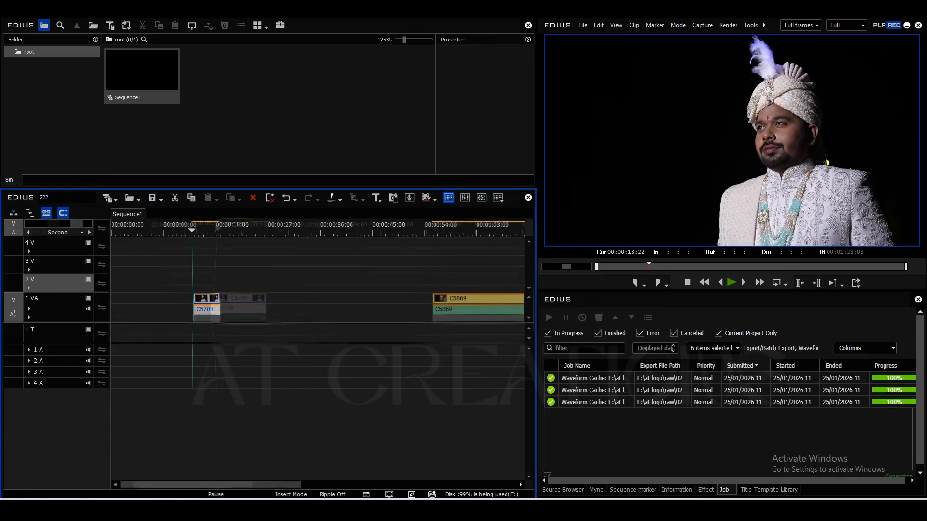
# - Move clip C5869 onto the 2 V track directly above C5708 and trim its end to 00:00:18:13
pyautogui.moveTo(473, 300); pyautogui.dragTo(199, 281)
pyautogui.scroll(1, 276, 299)
pyautogui.moveTo(191, 231); pyautogui.dragTo(245, 231)
pyautogui.click(274, 283)
pyautogui.press('m')
pyautogui.press('a')
# - Preview the stacked clips and move C5869 down to the 1 VA track, just after C5708
pyautogui.press('ctrl+KP_Add')
pyautogui.press('space')
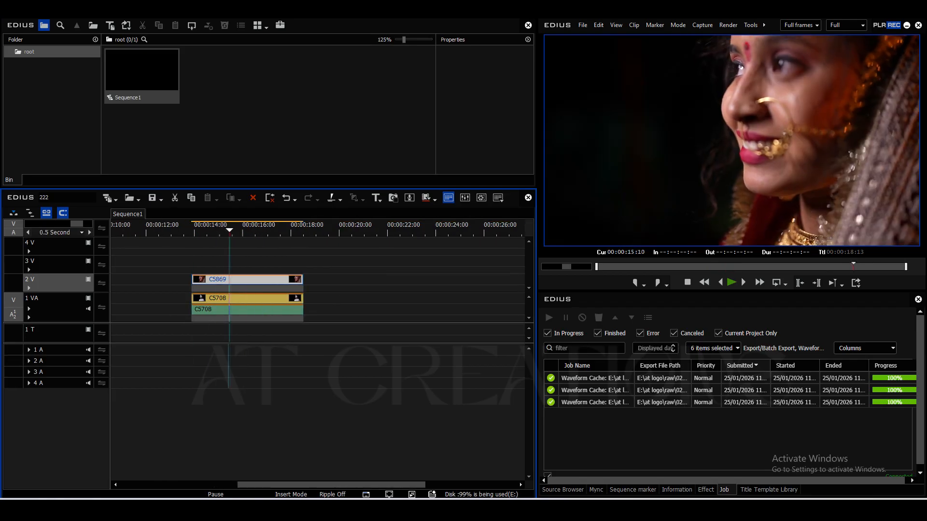
pyautogui.moveTo(241, 280); pyautogui.dragTo(365, 298)
pyautogui.moveTo(211, 231); pyautogui.dragTo(251, 231)
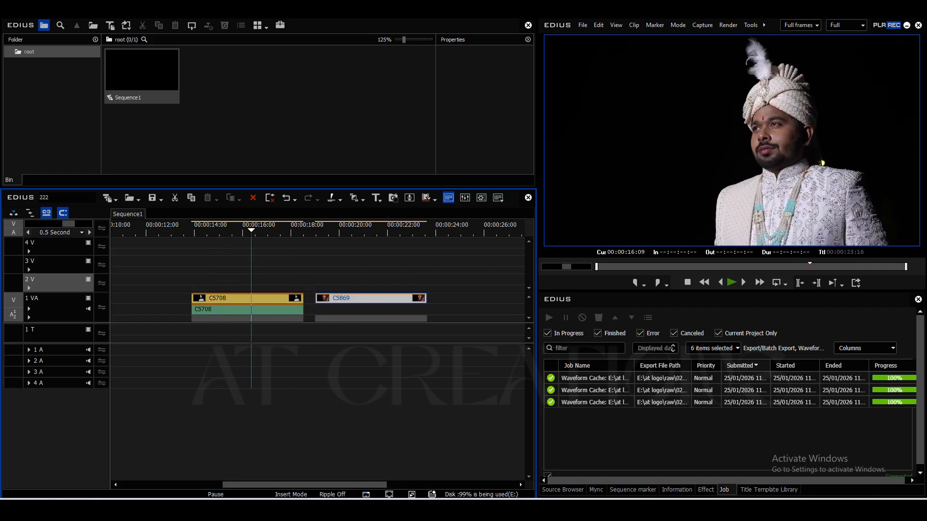
# - Find the Mirror effect in the VideoFilters and apply it to clip C5708
pyautogui.click(706, 490)
pyautogui.moveTo(672, 467); pyautogui.dragTo(672, 336)
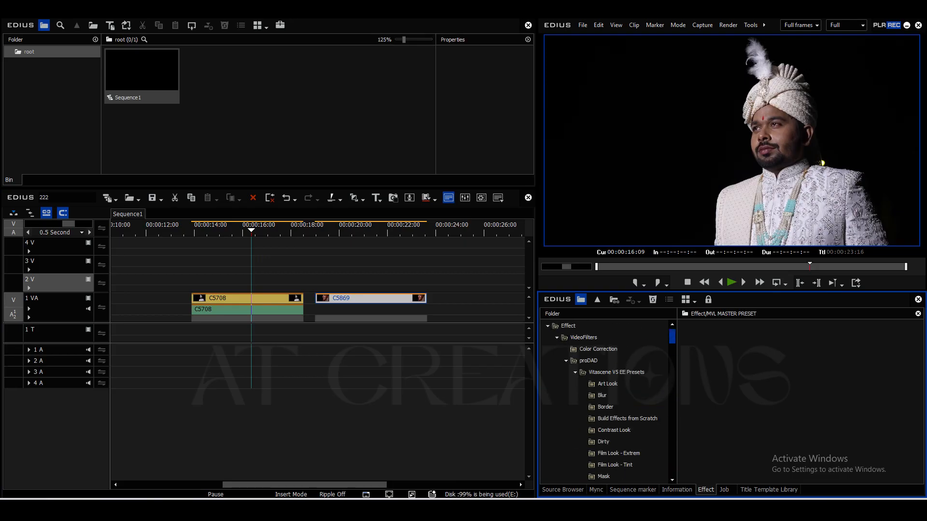
pyautogui.click(584, 338)
pyautogui.scroll(-3, 797, 401)
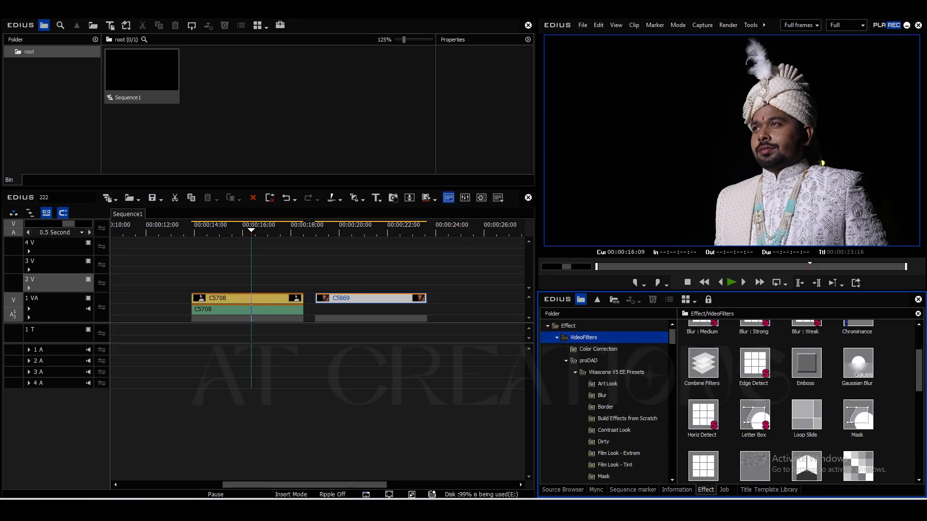
pyautogui.click(806, 415)
pyautogui.scroll(-3, 801, 401)
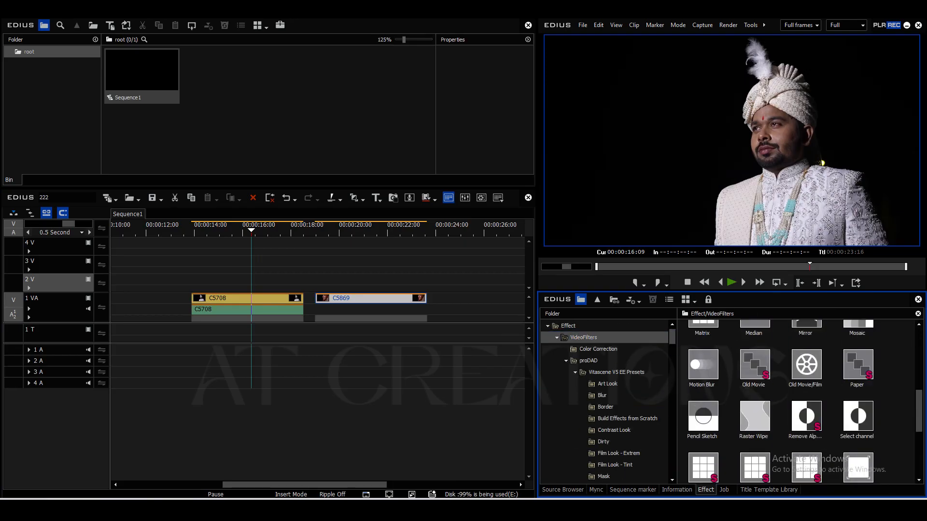
pyautogui.scroll(2, 801, 400)
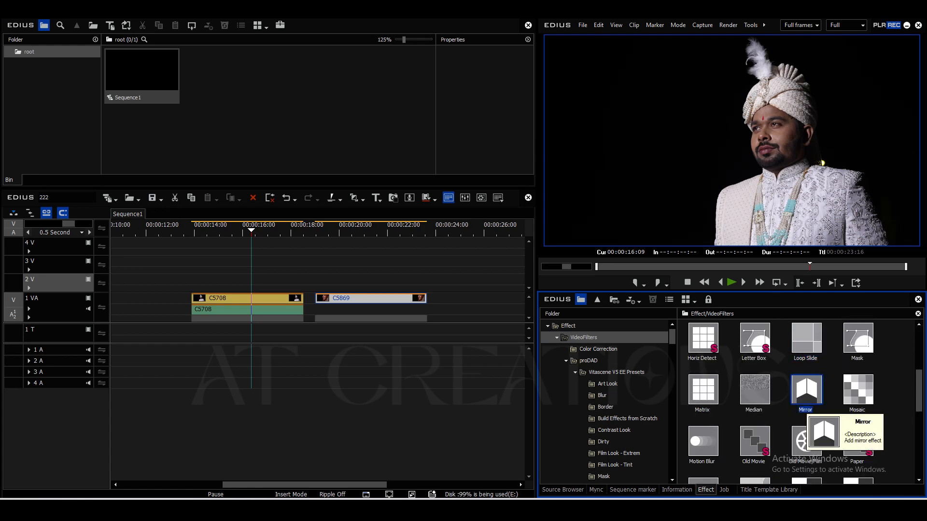
pyautogui.moveTo(806, 393); pyautogui.dragTo(263, 299)
# - Shift clip C5708 horizontally in the Layouter to an X position of 7.03% and play back both clips
pyautogui.moveTo(251, 230); pyautogui.dragTo(230, 231)
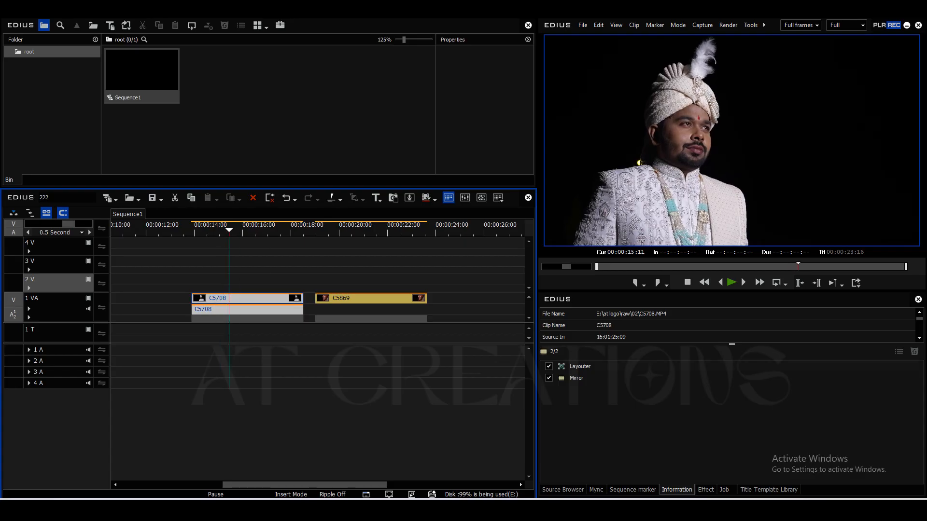
pyautogui.doubleClick(578, 366)
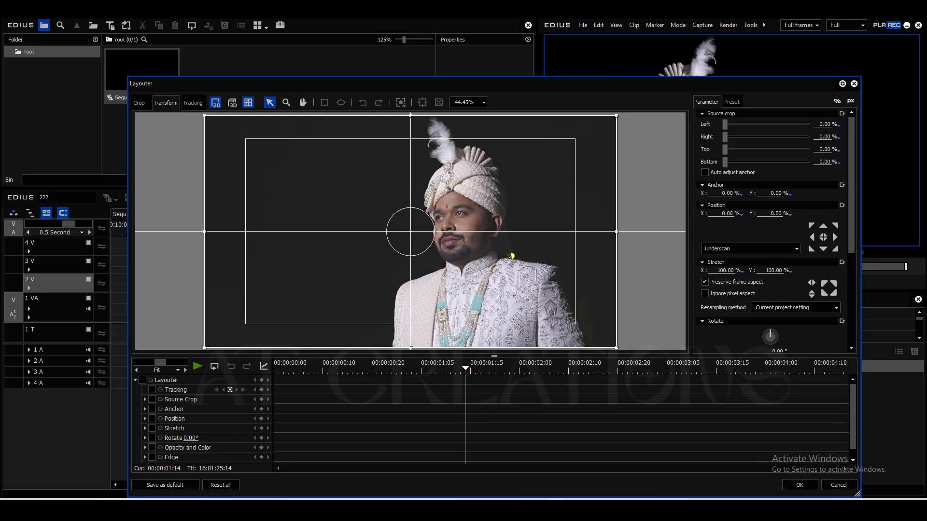
pyautogui.moveTo(670, 83); pyautogui.dragTo(572, 42)
pyautogui.moveTo(414, 213); pyautogui.dragTo(443, 214)
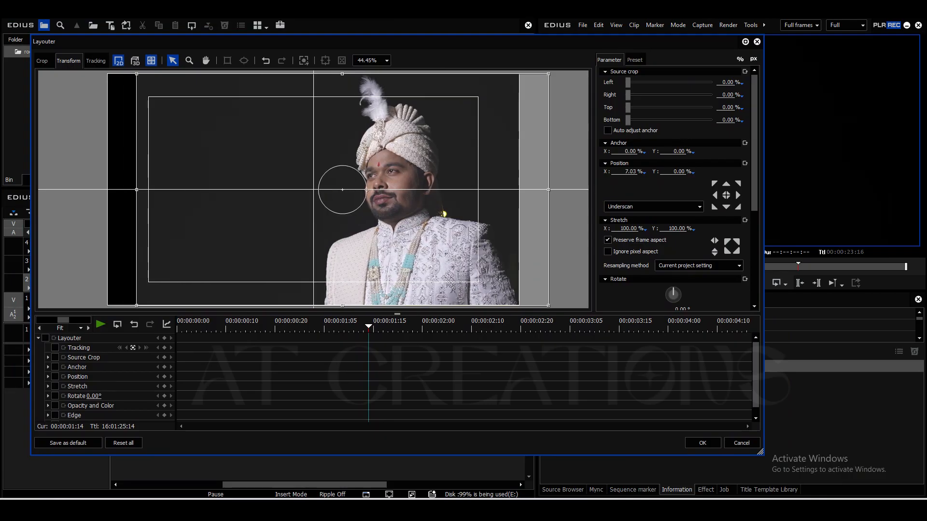
pyautogui.press('Return')
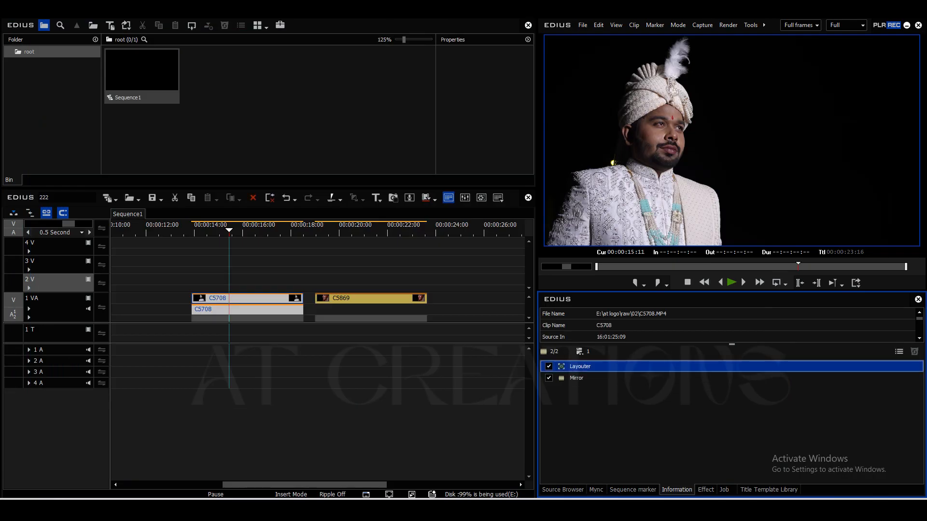
pyautogui.click(191, 230)
pyautogui.press('space')
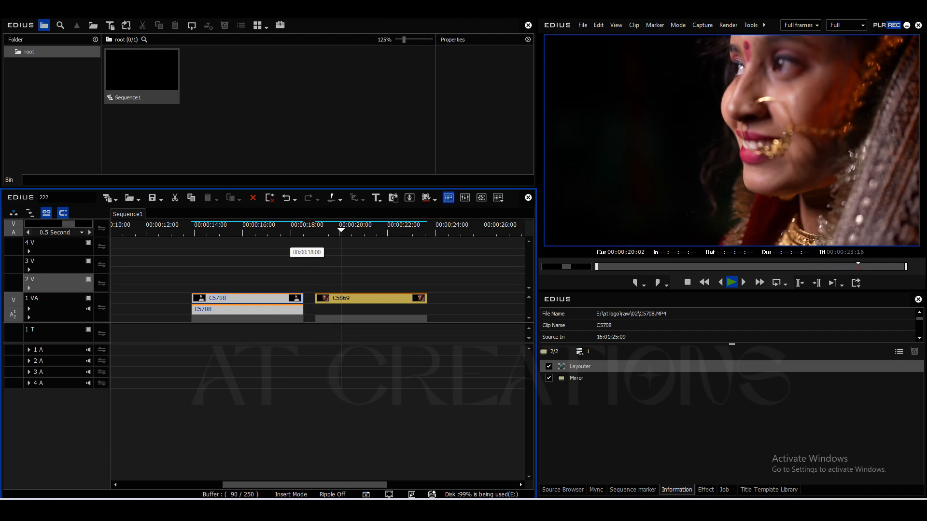
# - Shift clip C5869 horizontally in the Layouter to an X position of 5.04%
pyautogui.moveTo(359, 232); pyautogui.dragTo(330, 232)
pyautogui.doubleClick(579, 366)
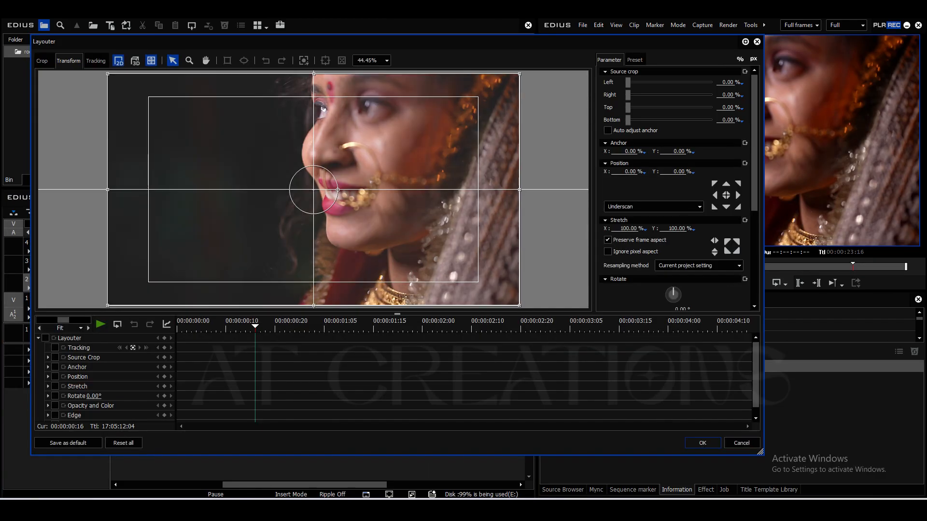
pyautogui.moveTo(323, 109); pyautogui.dragTo(344, 109)
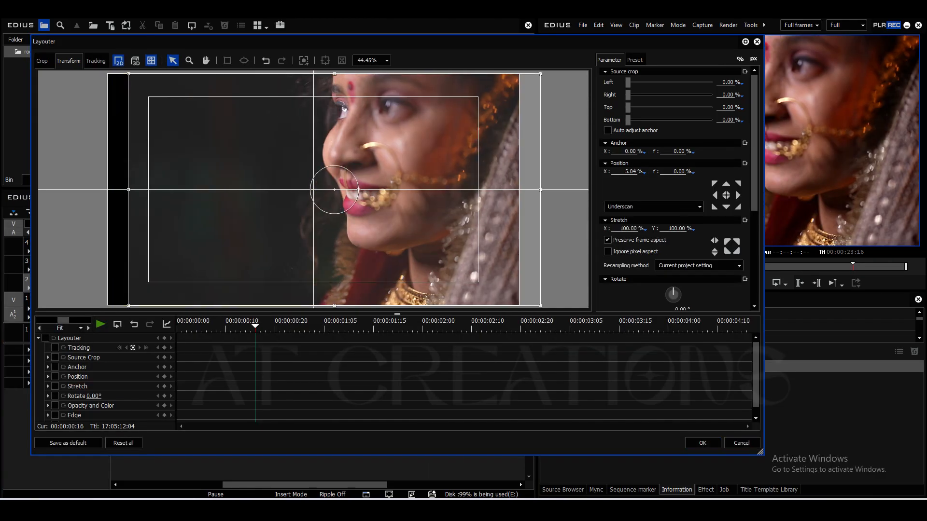
pyautogui.press('Return')
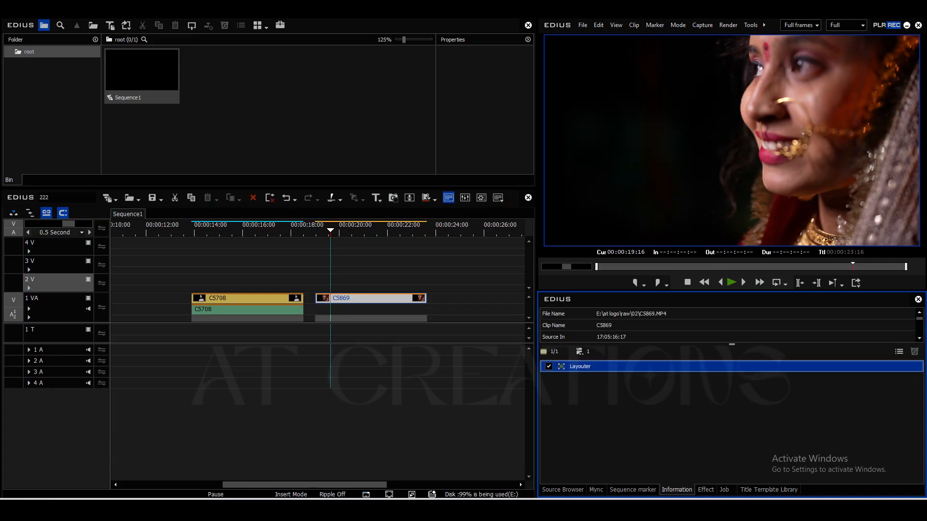
# - Move clip C5869 up to the 2 V track, aligned directly above C5708
pyautogui.moveTo(330, 231); pyautogui.dragTo(191, 231)
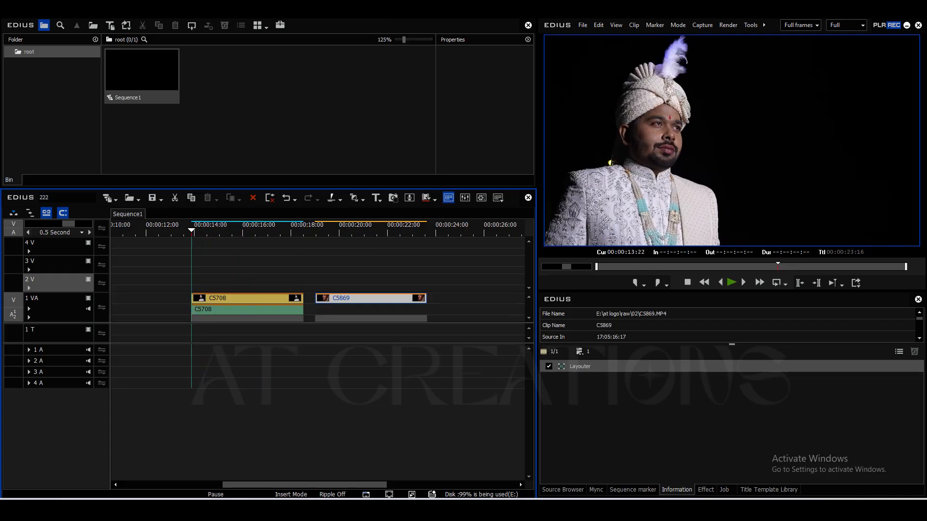
pyautogui.moveTo(367, 297); pyautogui.dragTo(242, 280)
pyautogui.moveTo(192, 231)
pyautogui.mouseDown()
pyautogui.moveTo(293, 232)
pyautogui.moveTo(191, 231)
pyautogui.mouseUp()
# - In the Layouter, crop C5869's left side by 46.47%, stretch it to 114.14% and position it at X 8.16%, Y 6.64%
pyautogui.doubleClick(579, 366)
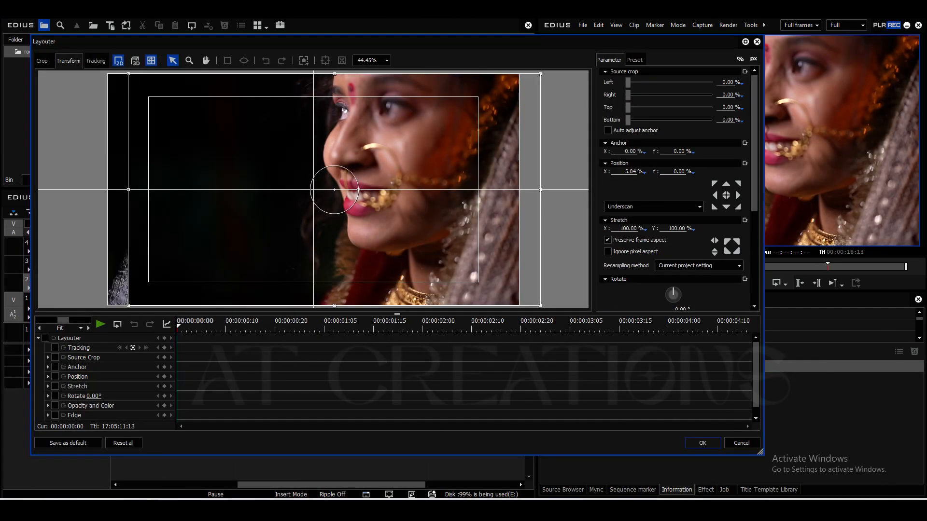
pyautogui.moveTo(628, 82); pyautogui.dragTo(666, 82)
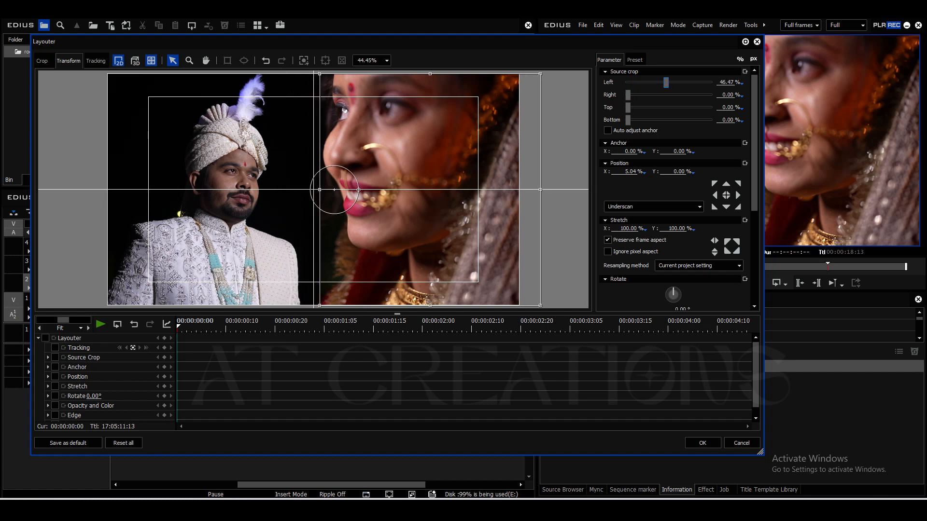
pyautogui.moveTo(430, 169); pyautogui.dragTo(442, 169)
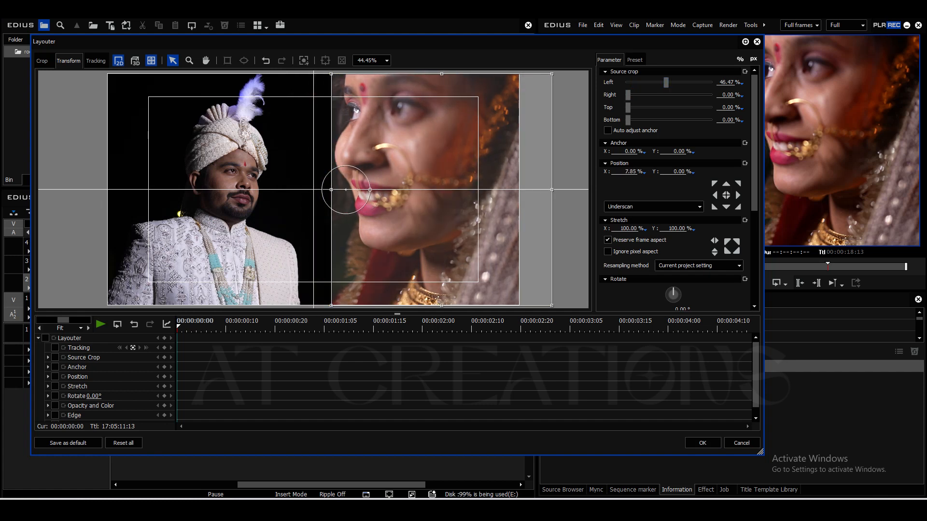
pyautogui.scroll(-11, 313, 190)
pyautogui.moveTo(493, 190); pyautogui.dragTo(515, 190)
pyautogui.moveTo(435, 189); pyautogui.dragTo(435, 200)
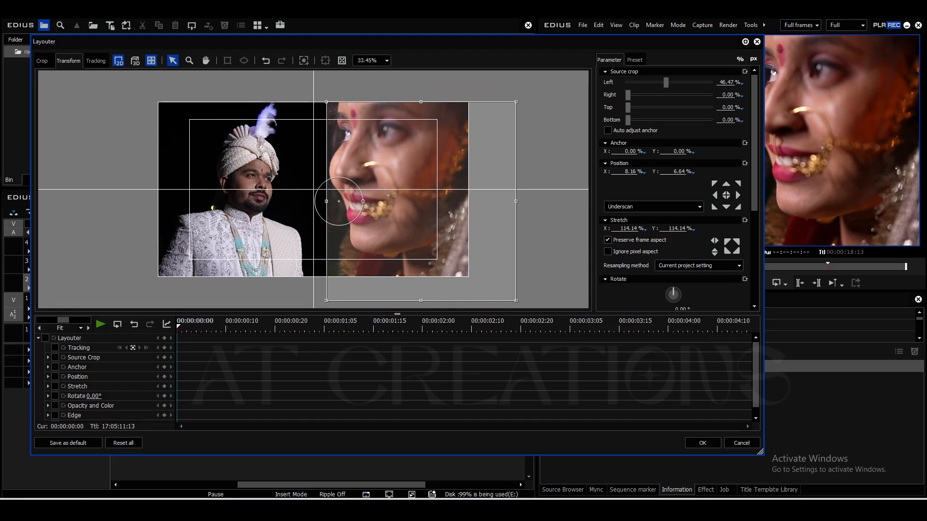
pyautogui.press('Return')
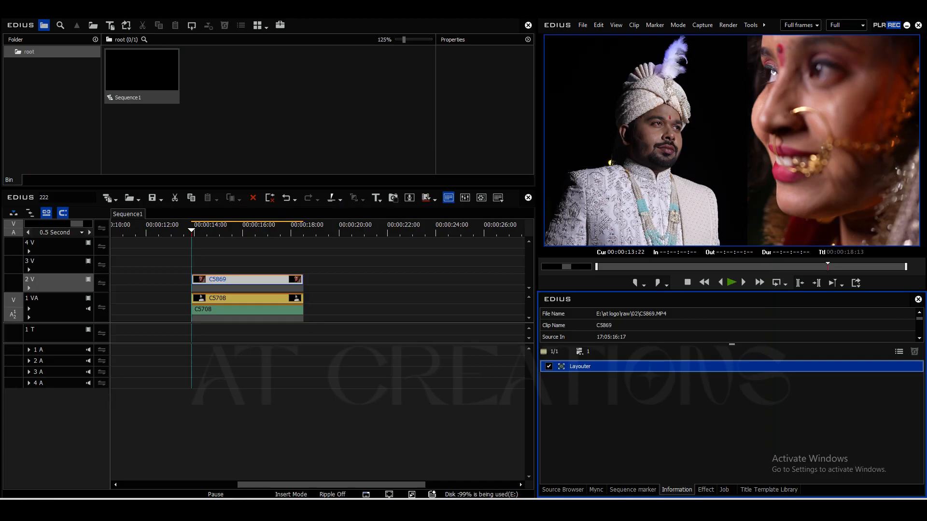
# - Swap the stacked clips so C5708 is on the 2 V track and C5869 lies directly below it on 1 VA
pyautogui.moveTo(241, 280); pyautogui.dragTo(371, 298)
pyautogui.moveTo(264, 298); pyautogui.dragTo(269, 280)
pyautogui.moveTo(370, 299); pyautogui.dragTo(247, 298)
# - Reset C5869's left crop to 0% in the Layouter and set its X position to 7.22%
pyautogui.moveTo(217, 231); pyautogui.dragTo(238, 231)
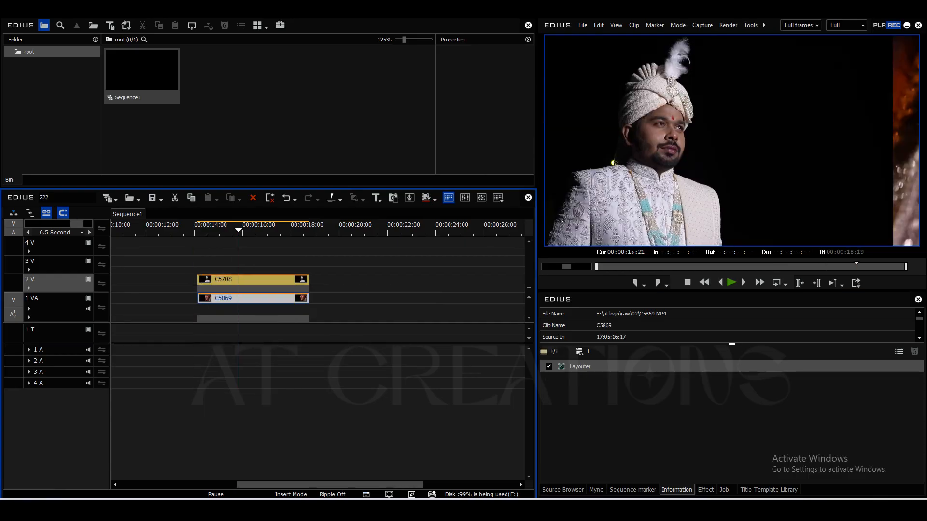
pyautogui.click(579, 367)
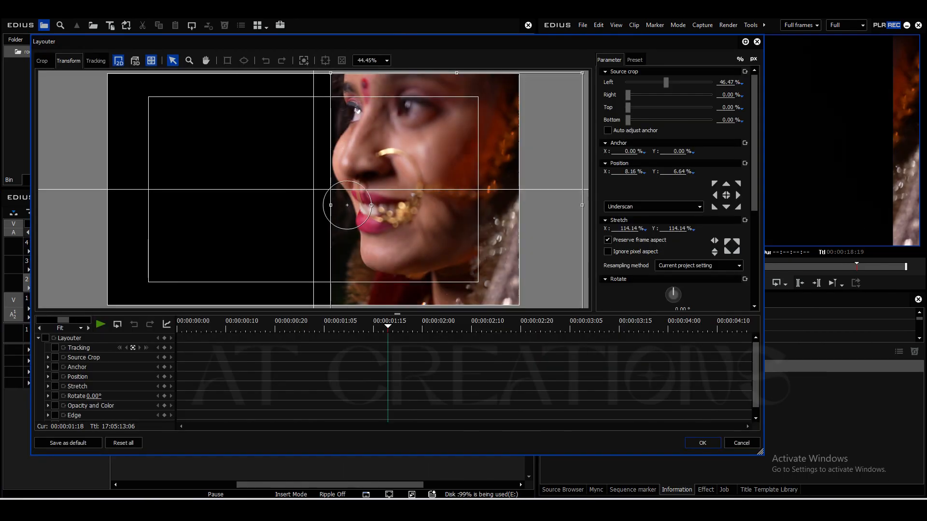
pyautogui.moveTo(331, 205); pyautogui.dragTo(112, 205)
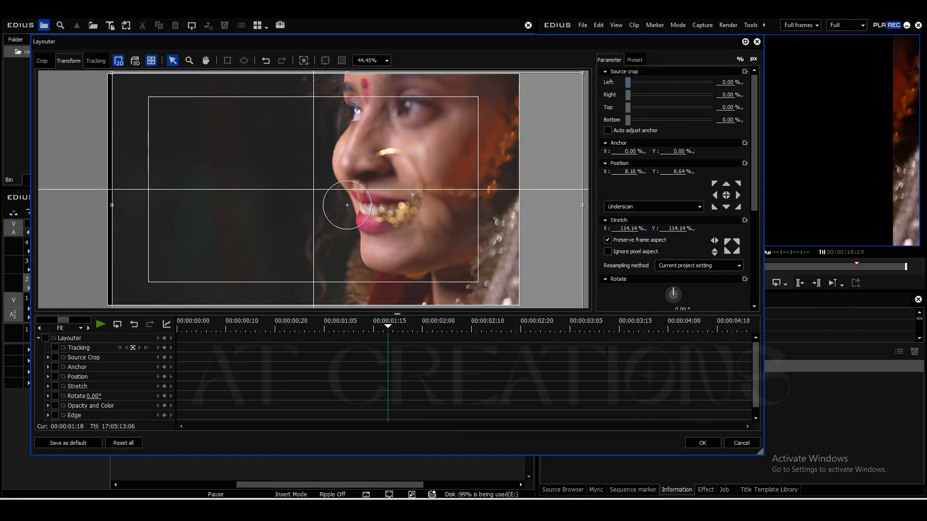
pyautogui.moveTo(347, 205); pyautogui.dragTo(344, 205)
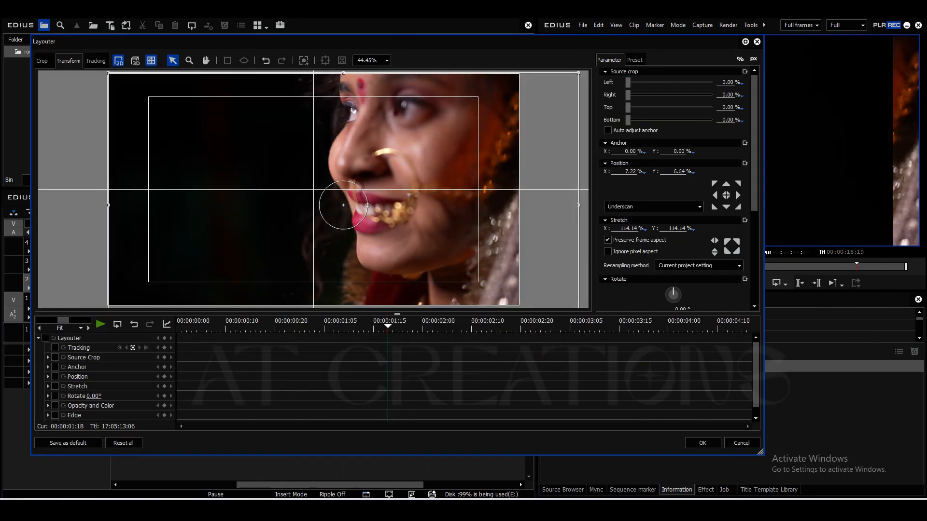
pyautogui.press('Return')
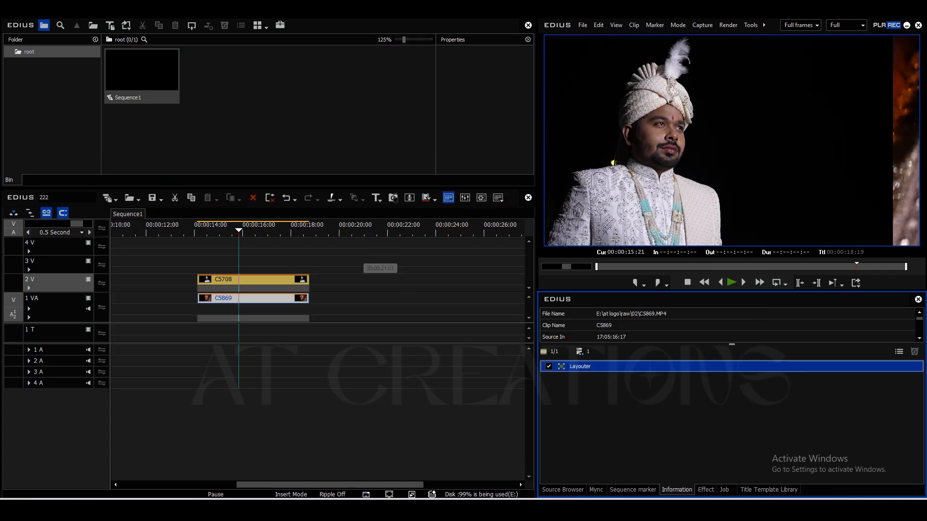
# - Crop the left source side of clip C5708 by 42.94% in the Layouter and play back the combined shot
pyautogui.click(265, 279)
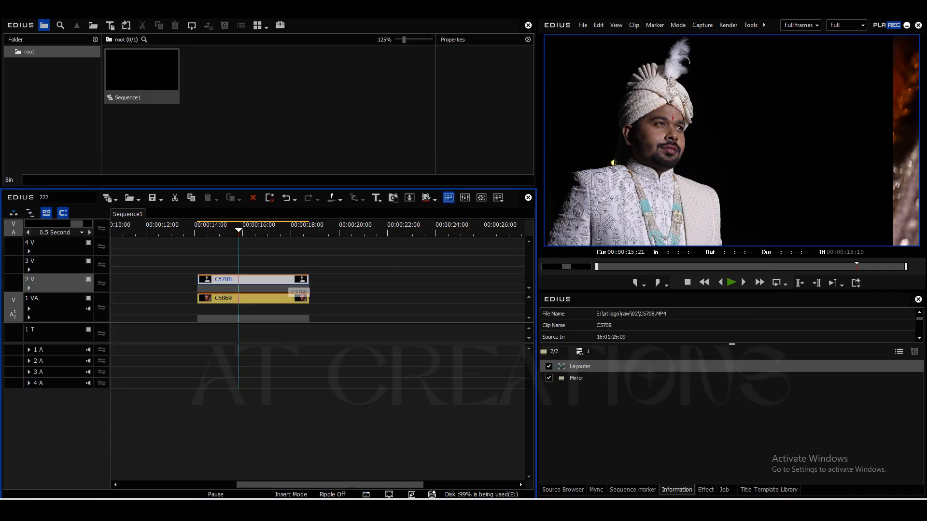
pyautogui.click(580, 366)
pyautogui.doubleClick(581, 367)
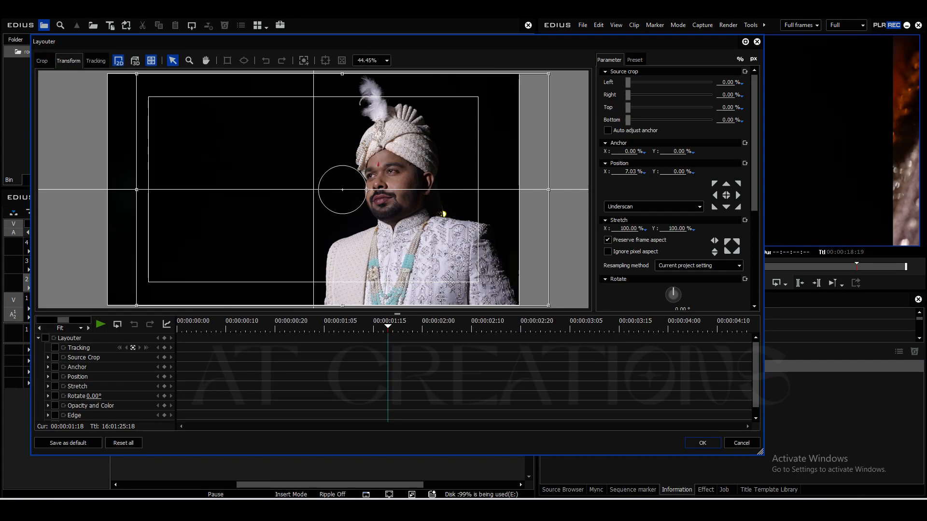
pyautogui.moveTo(193, 42); pyautogui.dragTo(59, 54)
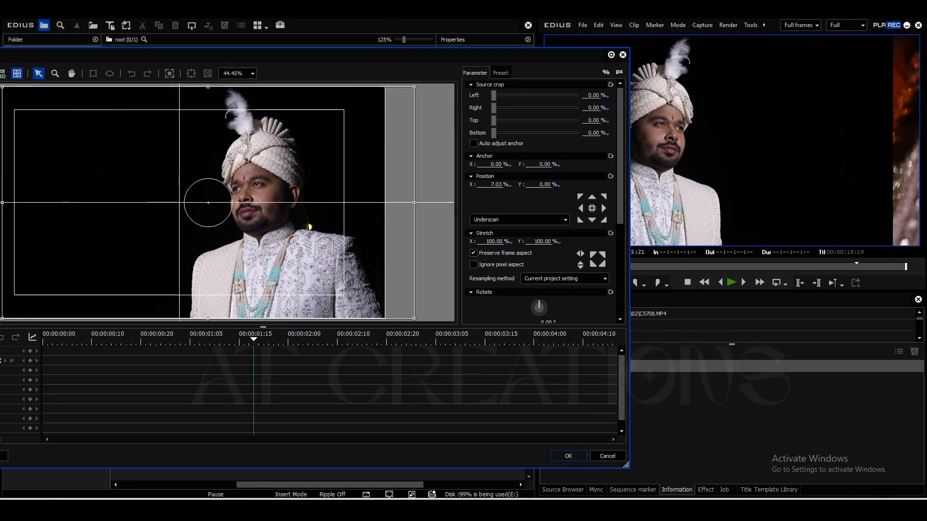
pyautogui.moveTo(494, 96); pyautogui.dragTo(529, 95)
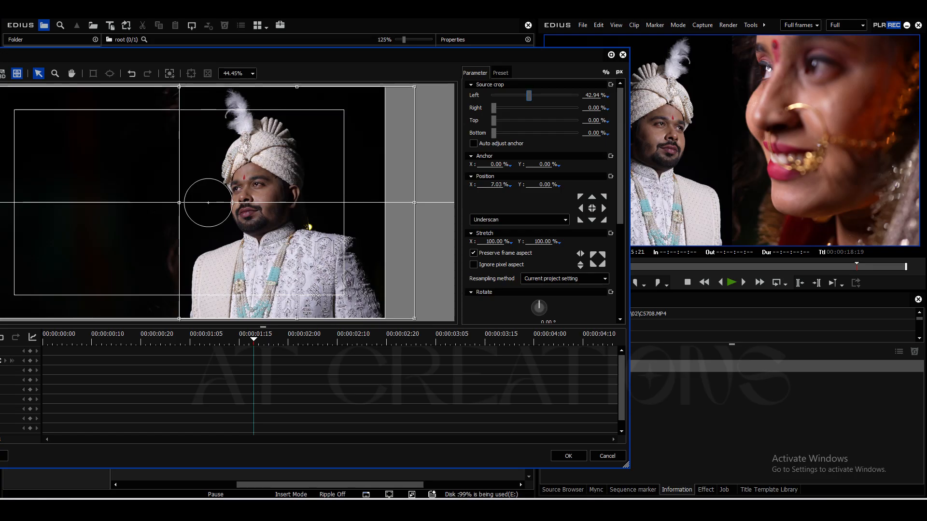
pyautogui.press('Return')
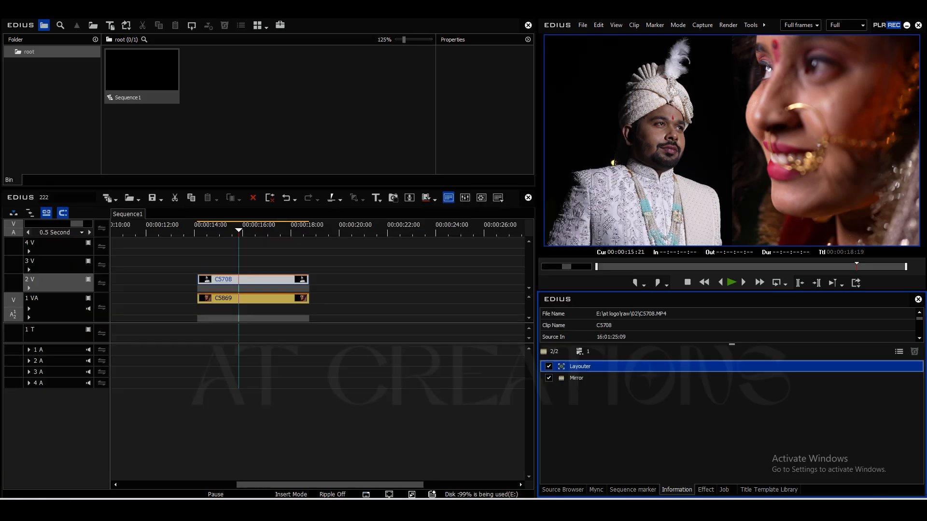
pyautogui.press('a')
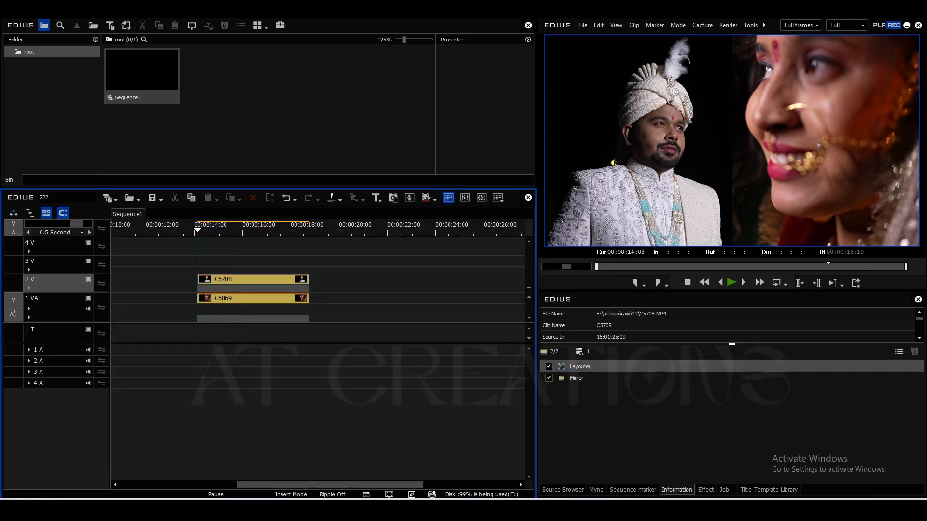
pyautogui.press('space')
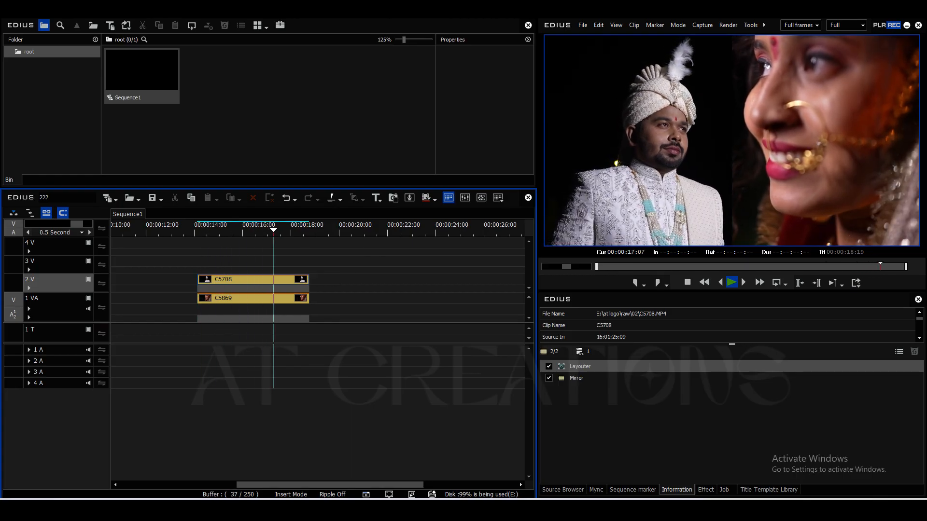
pyautogui.press('space')
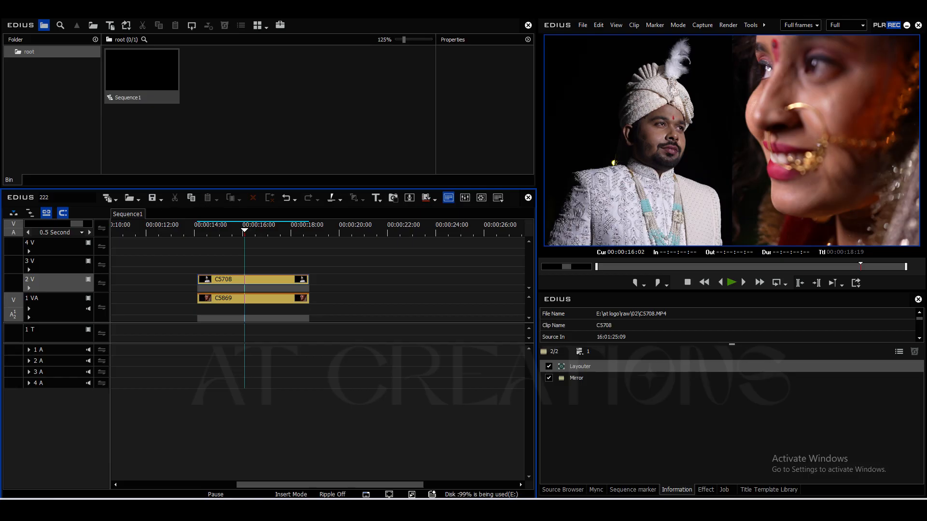
# - Enable a soft edge of 45.6 px on clip C5708 in the Layouter and review the blend from the clip's start
pyautogui.click(266, 280)
pyautogui.doubleClick(580, 366)
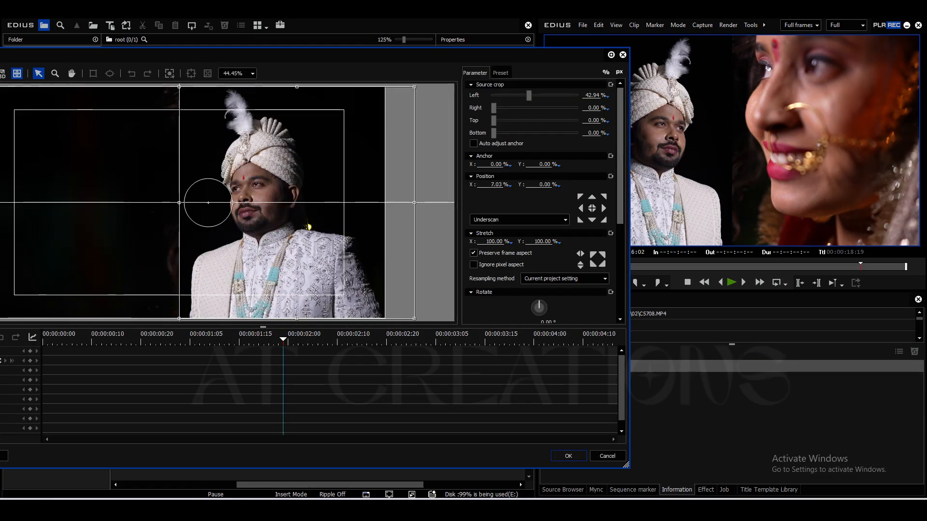
pyautogui.scroll(-5, 540, 201)
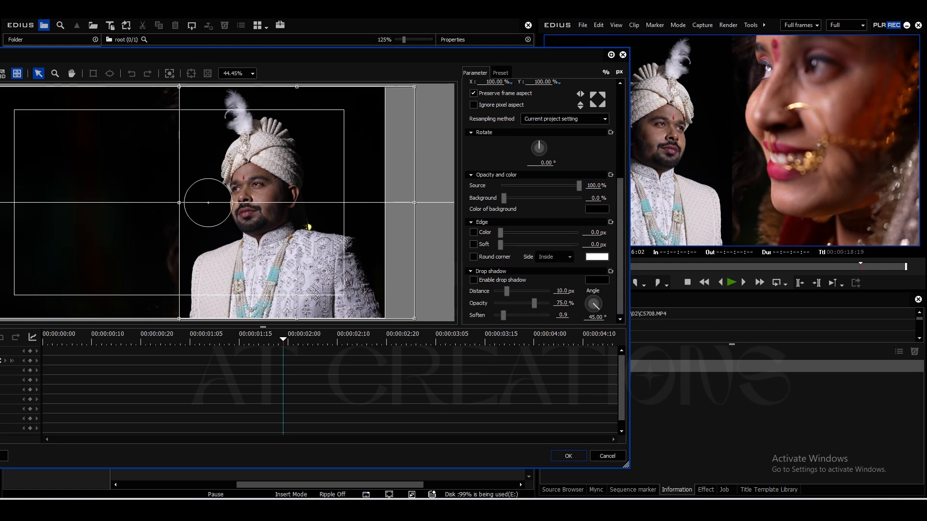
pyautogui.click(473, 245)
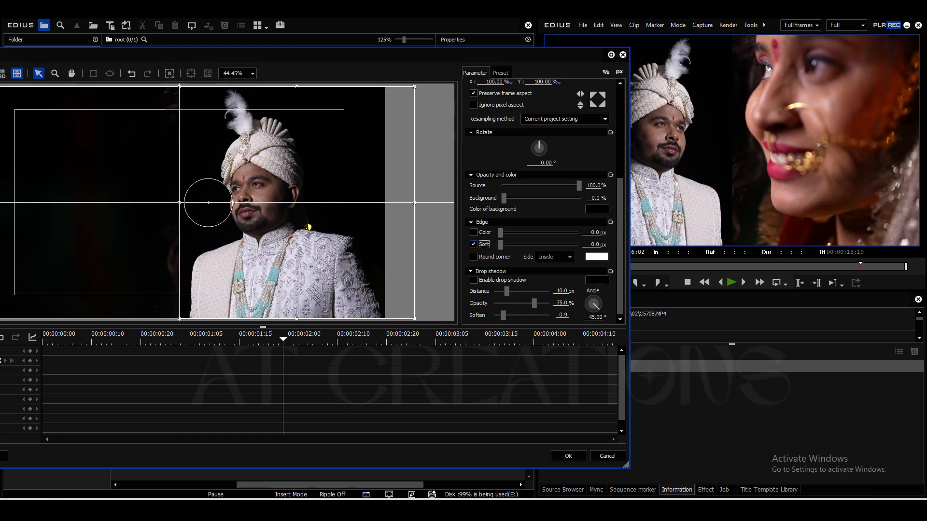
pyautogui.moveTo(500, 244); pyautogui.dragTo(528, 245)
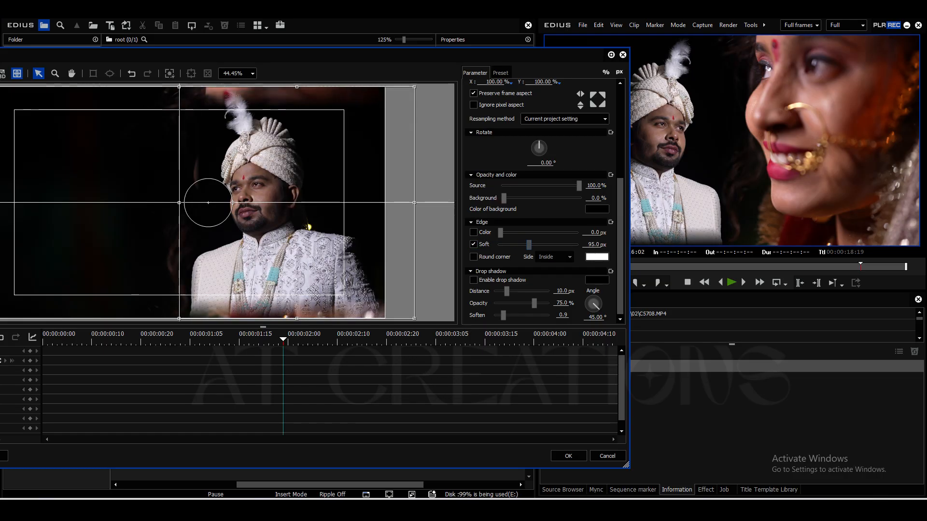
pyautogui.moveTo(529, 245)
pyautogui.mouseDown()
pyautogui.moveTo(513, 244)
pyautogui.moveTo(521, 244)
pyautogui.mouseUp()
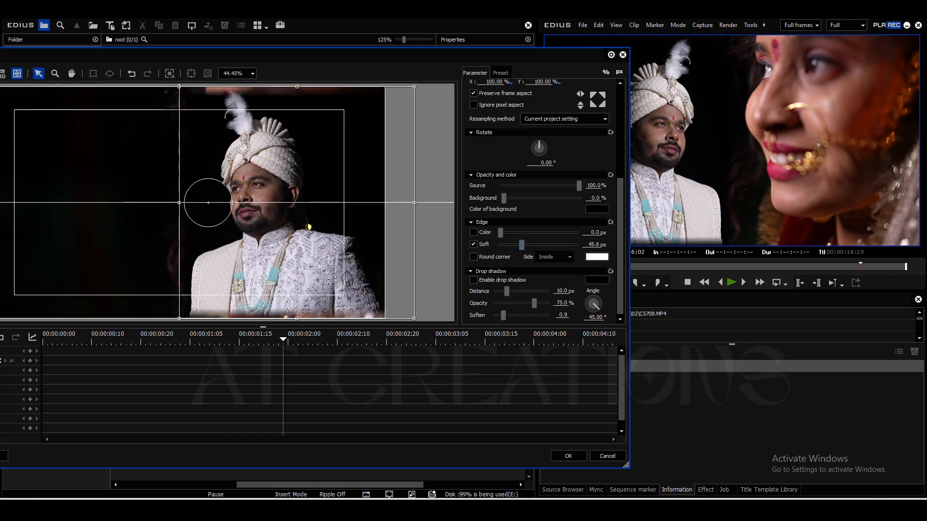
pyautogui.click(568, 456)
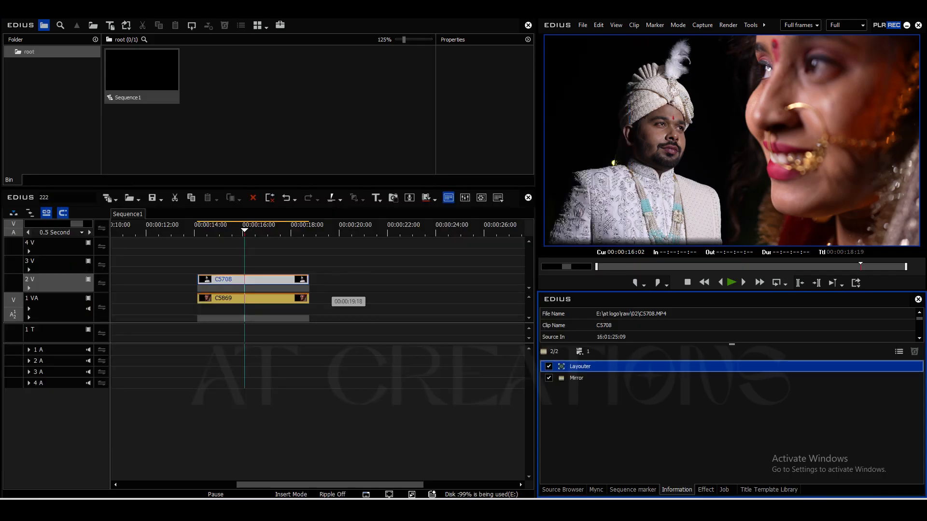
pyautogui.moveTo(229, 232); pyautogui.dragTo(197, 231)
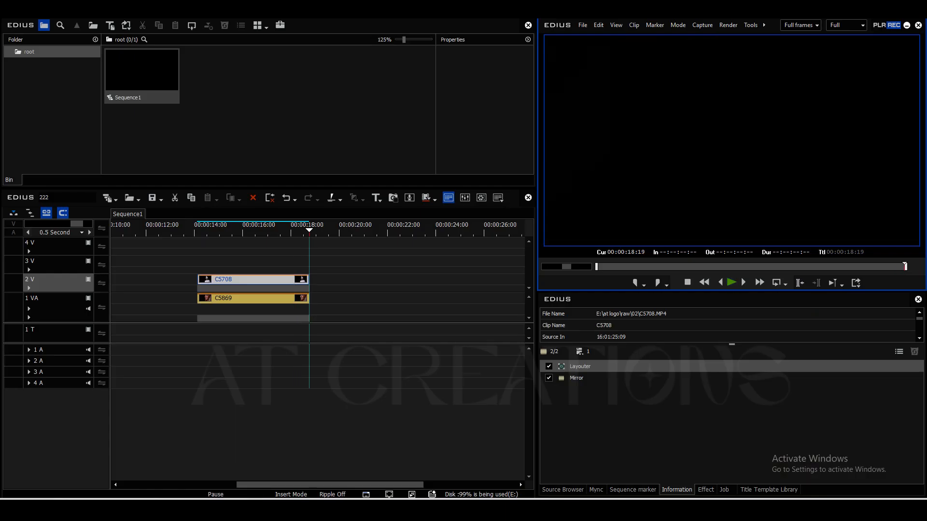
# - Shift clip C5708 horizontally in the Layouter to an X position of 11.95%
pyautogui.moveTo(241, 230); pyautogui.dragTo(228, 231)
pyautogui.doubleClick(579, 366)
pyautogui.moveTo(294, 217); pyautogui.dragTo(315, 217)
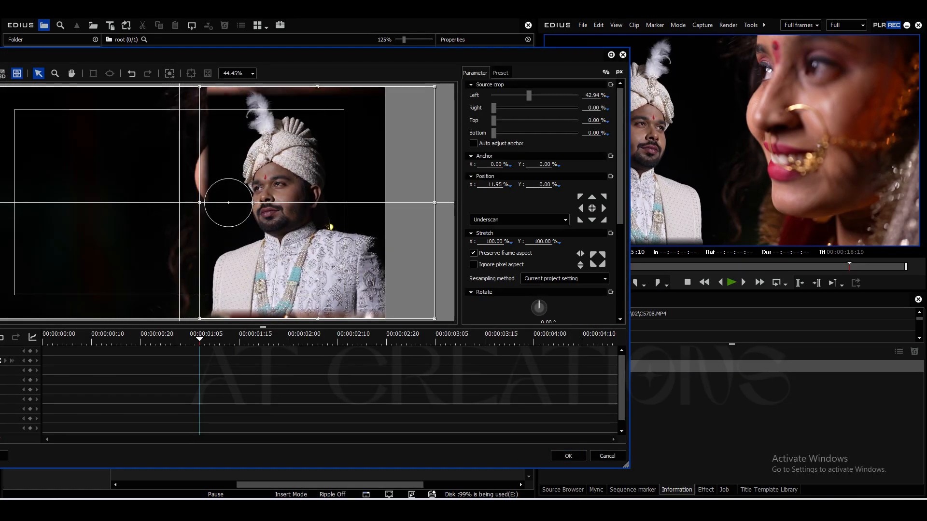
pyautogui.press('Return')
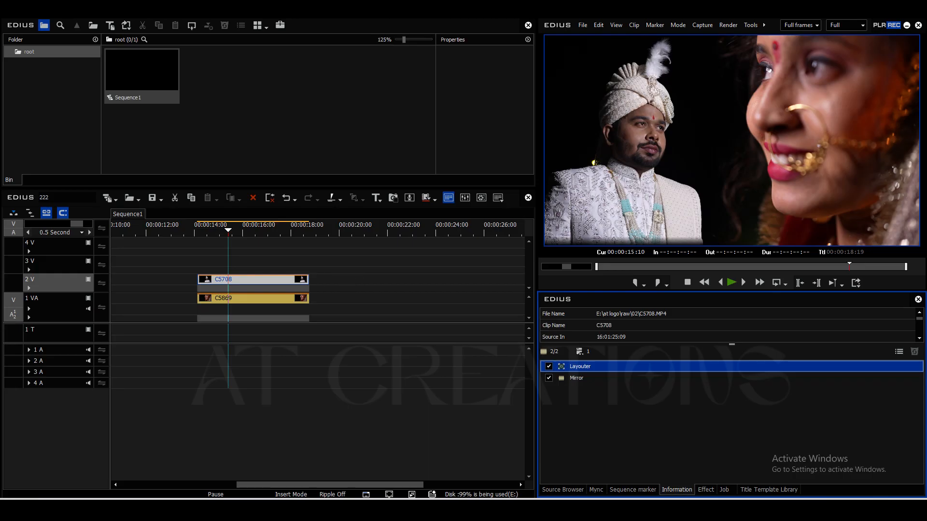
# - Stretch clip C5869 to 129.89% at position X 7.34%, Y 9.14% in the Layouter and play back the shot
pyautogui.click(255, 299)
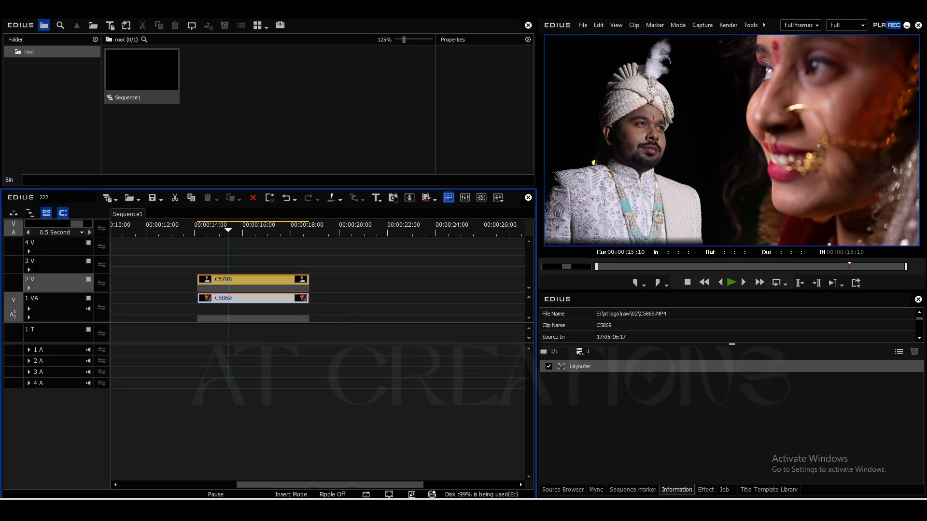
pyautogui.doubleClick(580, 367)
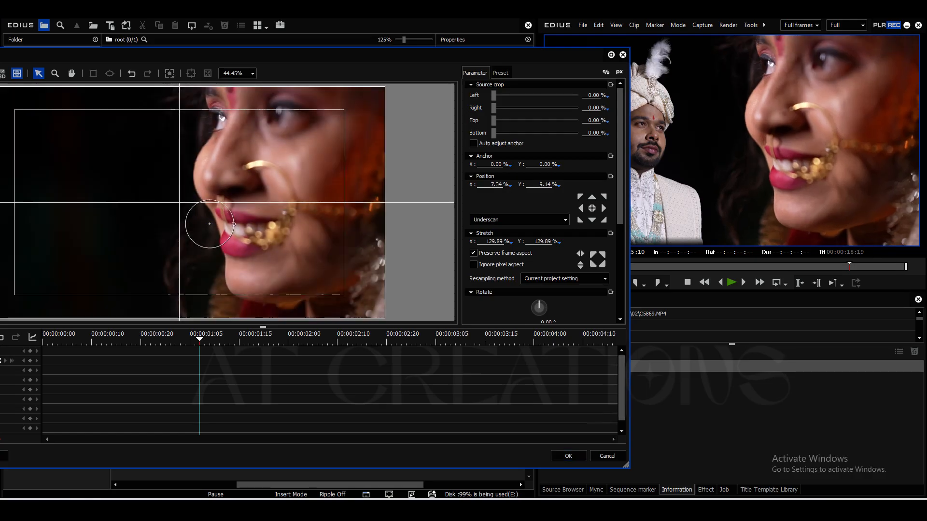
pyautogui.click(568, 456)
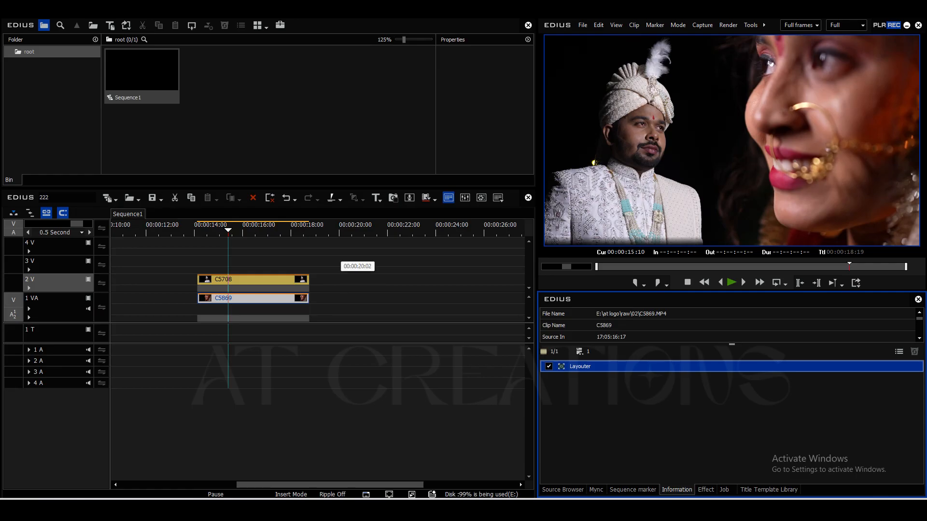
pyautogui.click(198, 233)
pyautogui.press('space')
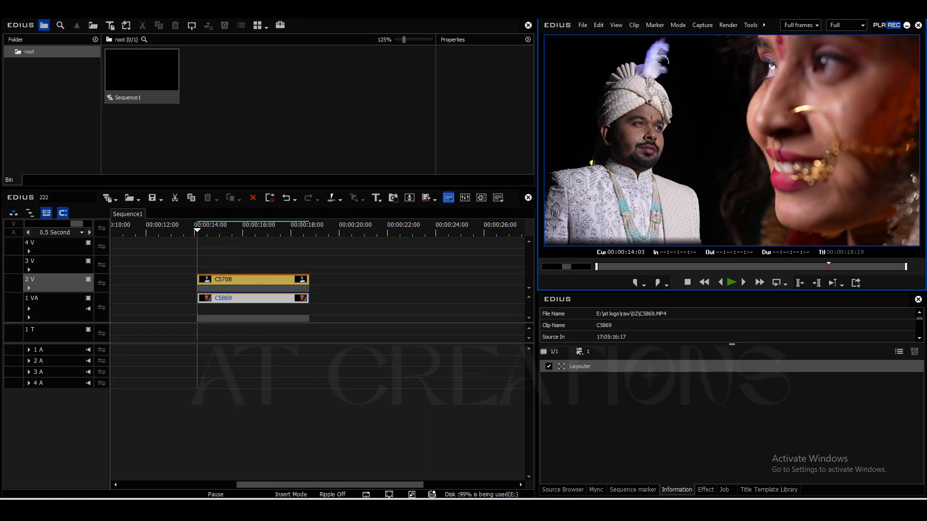
pyautogui.press('Escape')
# - Apply the Color Balance effect to clip C5869 with Chroma at -128 and play back the result
pyautogui.click(705, 490)
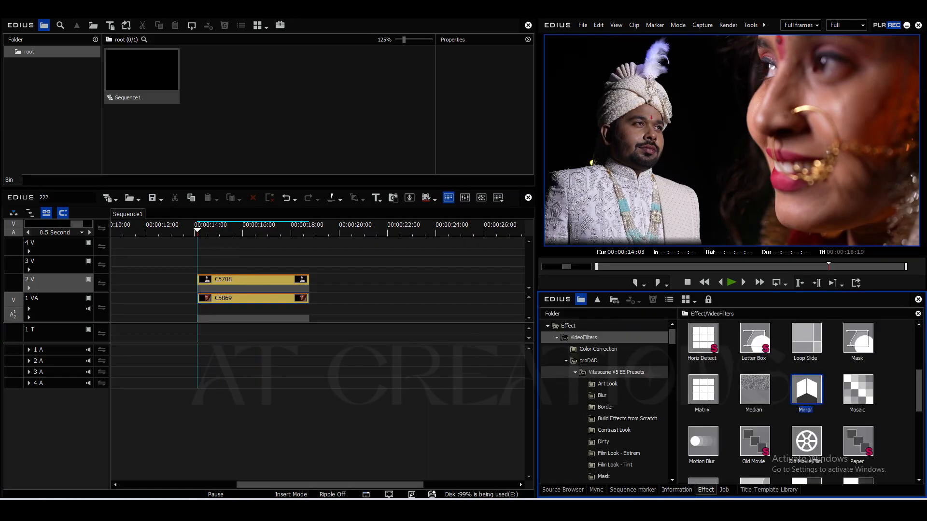
pyautogui.click(598, 349)
pyautogui.moveTo(857, 340); pyautogui.dragTo(271, 298)
pyautogui.doubleClick(585, 378)
pyautogui.moveTo(382, 130); pyautogui.dragTo(310, 130)
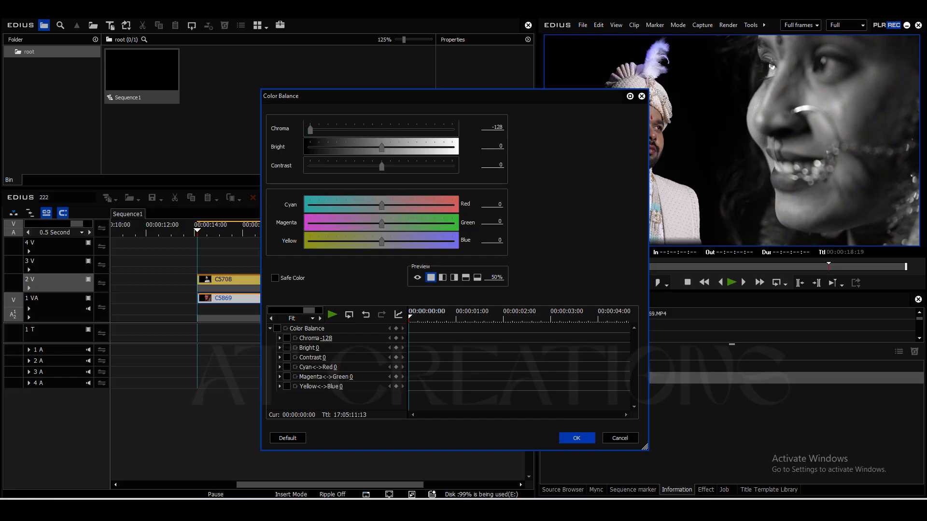
pyautogui.click(577, 438)
pyautogui.press('space')
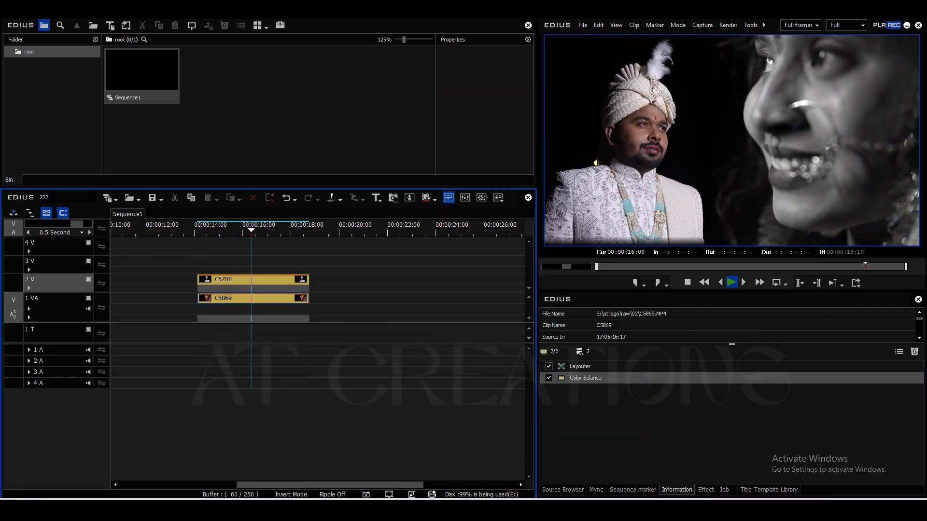
# - Apply Primary Color Correction to clip C5708 with Exposure 9, Temperature 5 and Saturation 9, and review it from the clip's start
pyautogui.moveTo(287, 230); pyautogui.dragTo(197, 231)
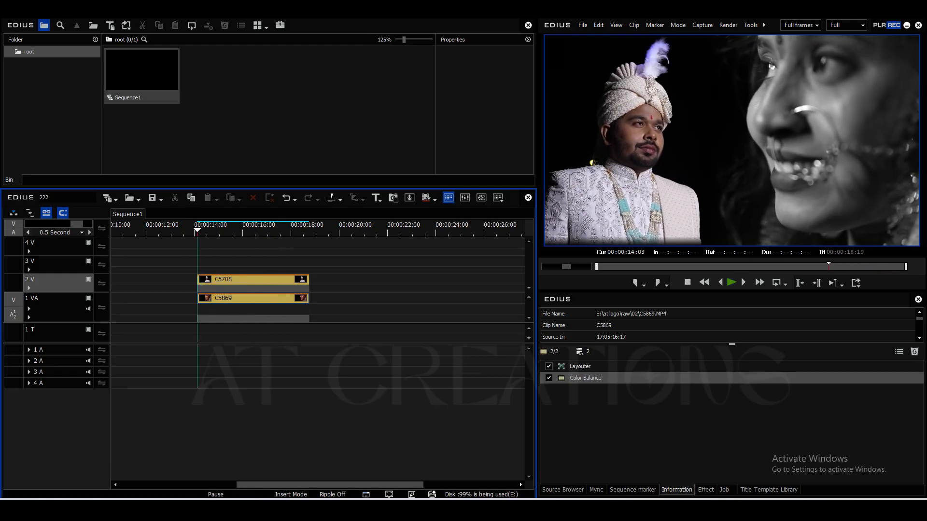
pyautogui.click(706, 490)
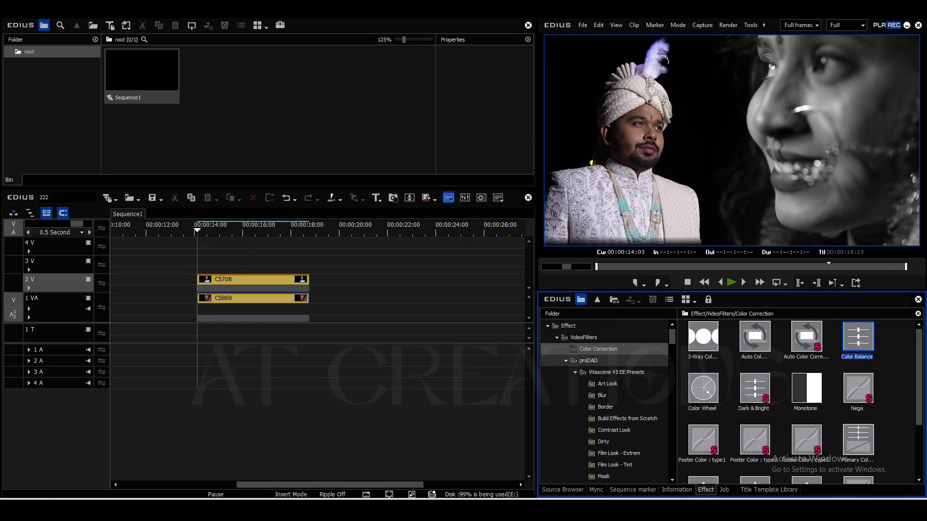
pyautogui.moveTo(858, 440); pyautogui.dragTo(261, 280)
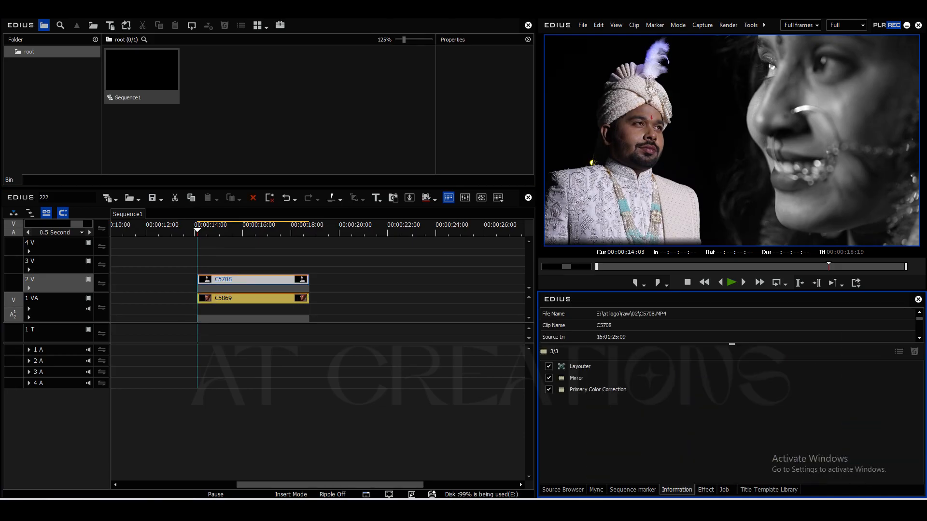
pyautogui.doubleClick(598, 390)
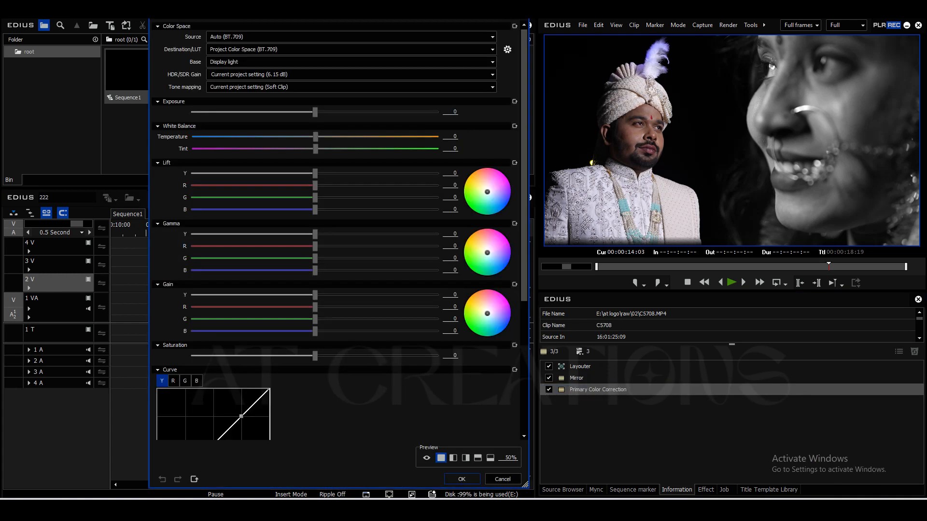
pyautogui.moveTo(315, 112); pyautogui.dragTo(329, 112)
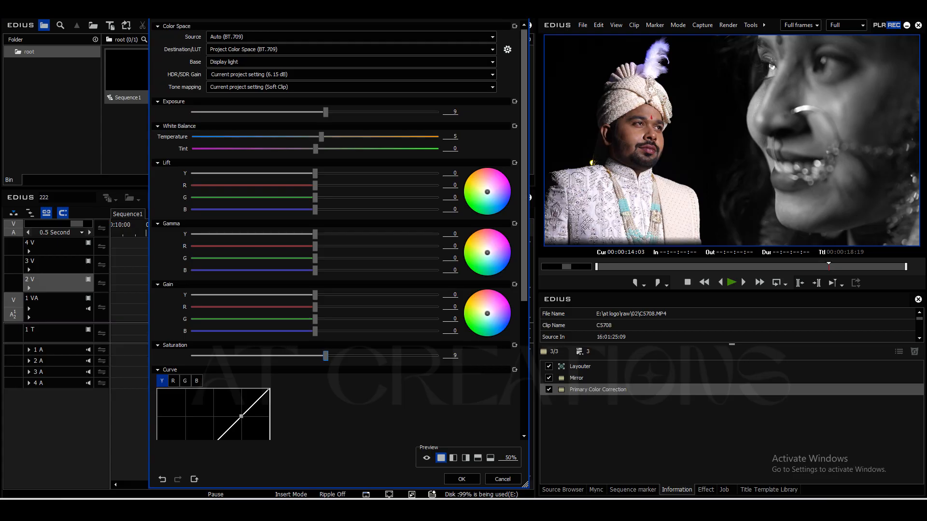
pyautogui.press('Return')
pyautogui.moveTo(237, 232); pyautogui.dragTo(197, 231)
# - Import the overlay clip 04.avi from the Transition Blend Effects folder into the bin
pyautogui.doubleClick(271, 116)
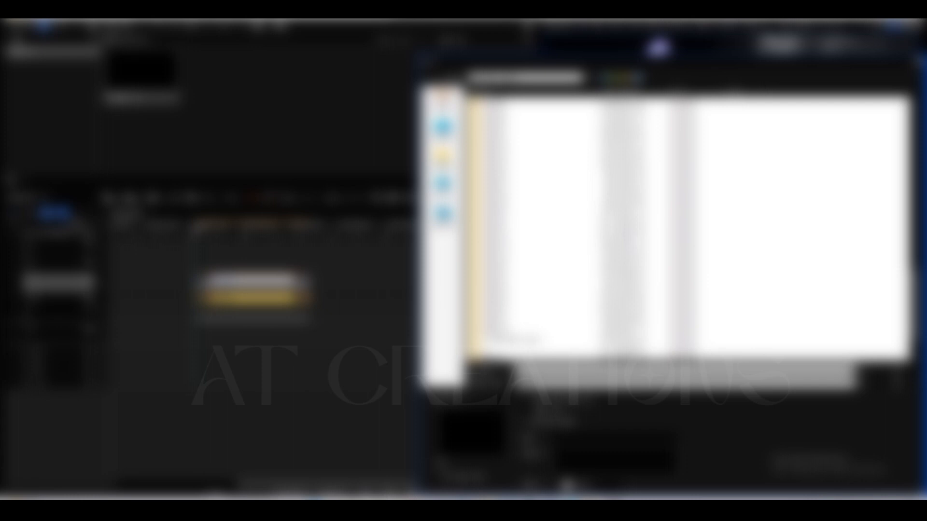
pyautogui.doubleClick(507, 213)
pyautogui.doubleClick(519, 110)
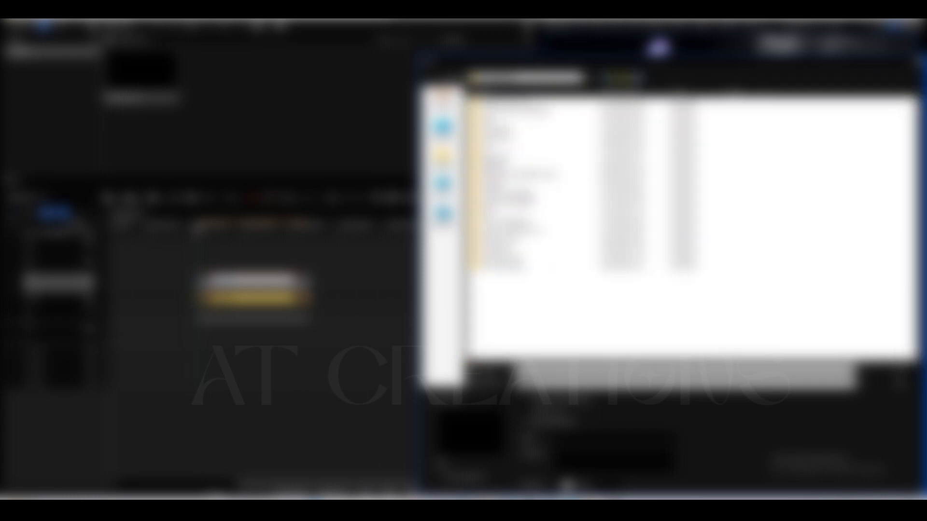
pyautogui.doubleClick(515, 210)
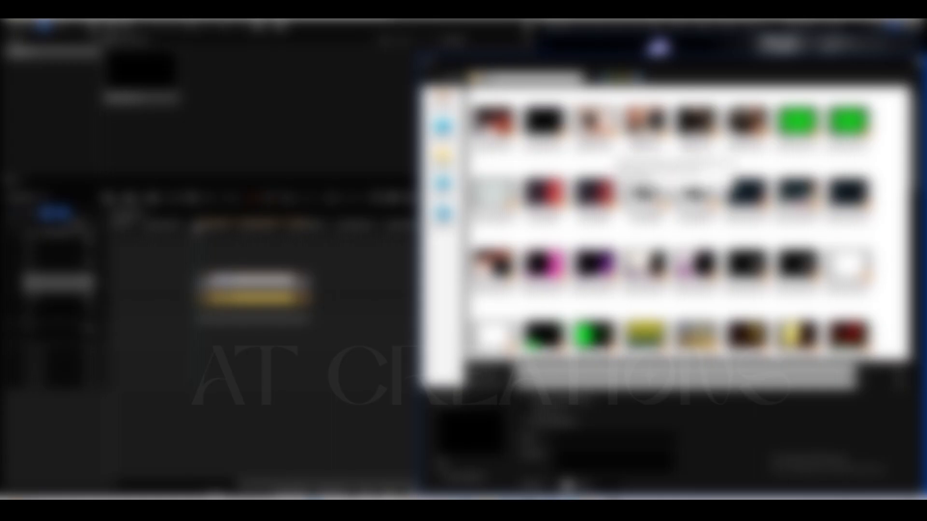
pyautogui.click(618, 78)
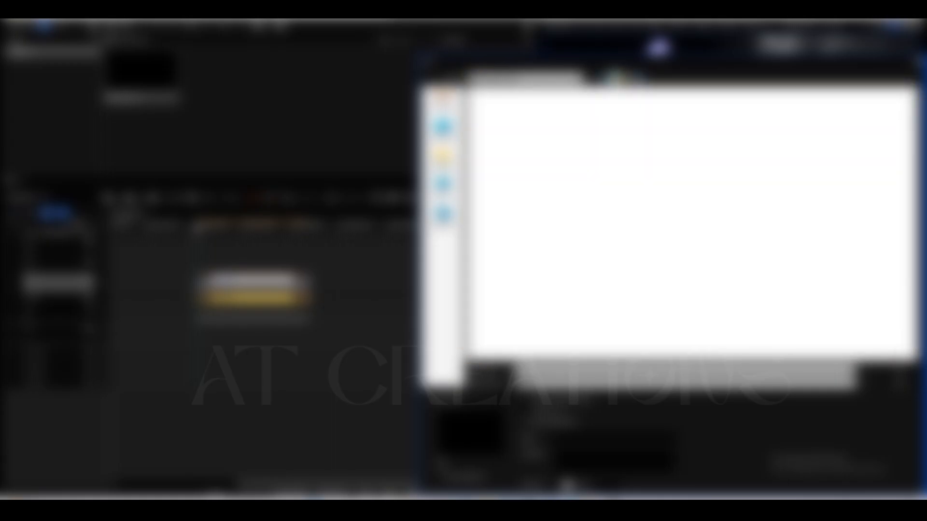
pyautogui.click(617, 77)
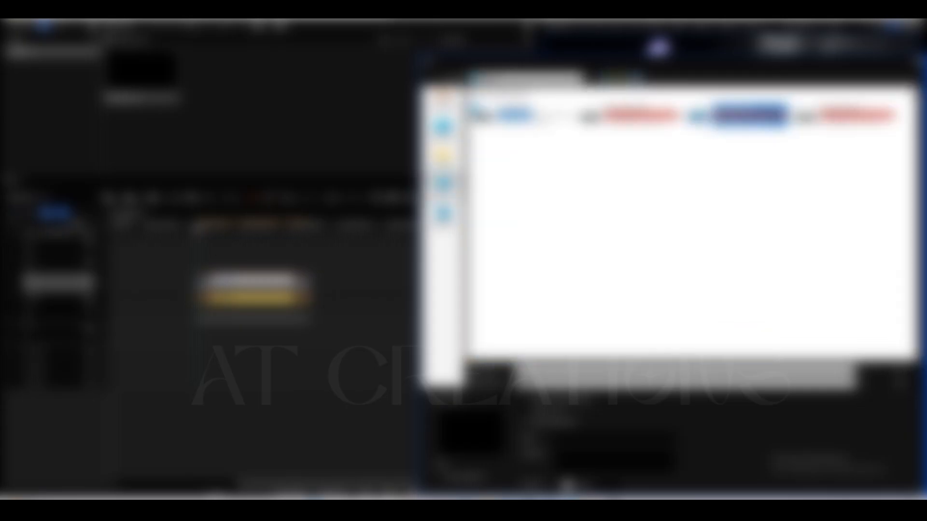
pyautogui.doubleClick(750, 116)
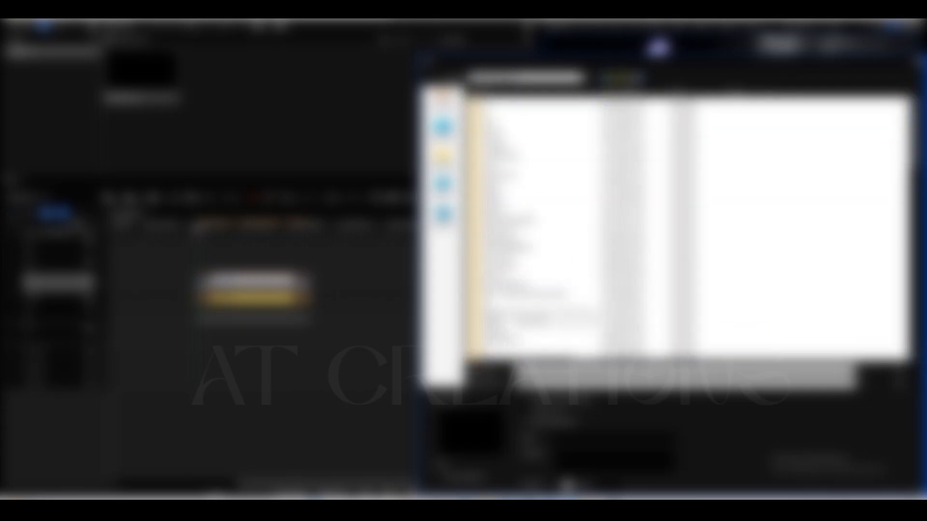
pyautogui.scroll(-1, 521, 306)
pyautogui.scroll(-5, 521, 321)
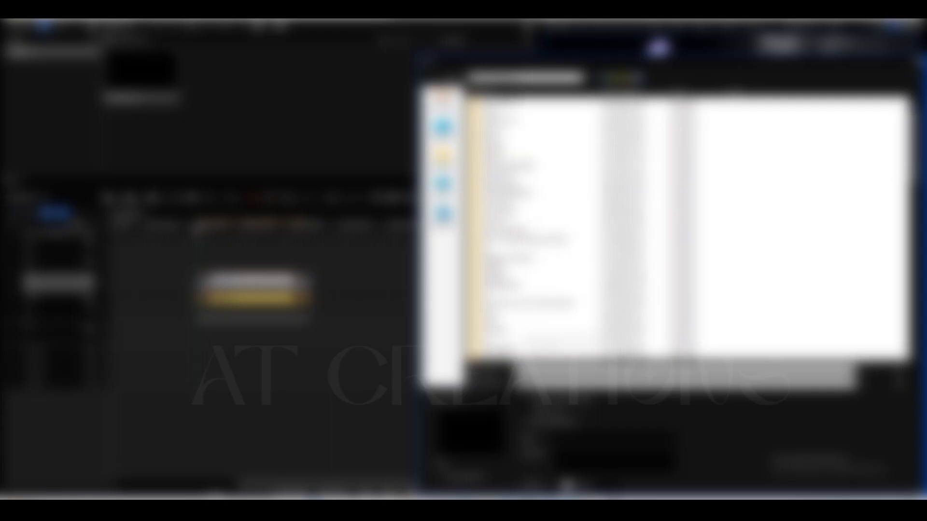
pyautogui.scroll(-4, 521, 318)
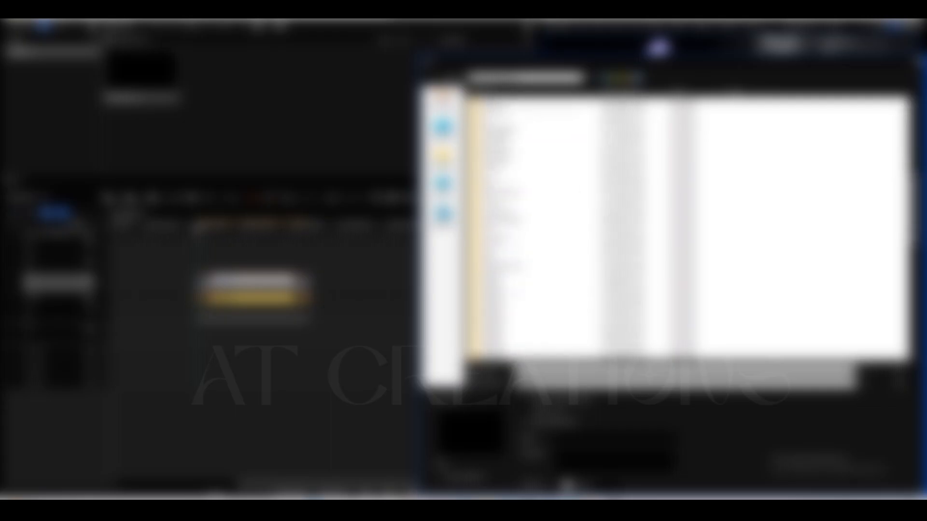
pyautogui.doubleClick(521, 266)
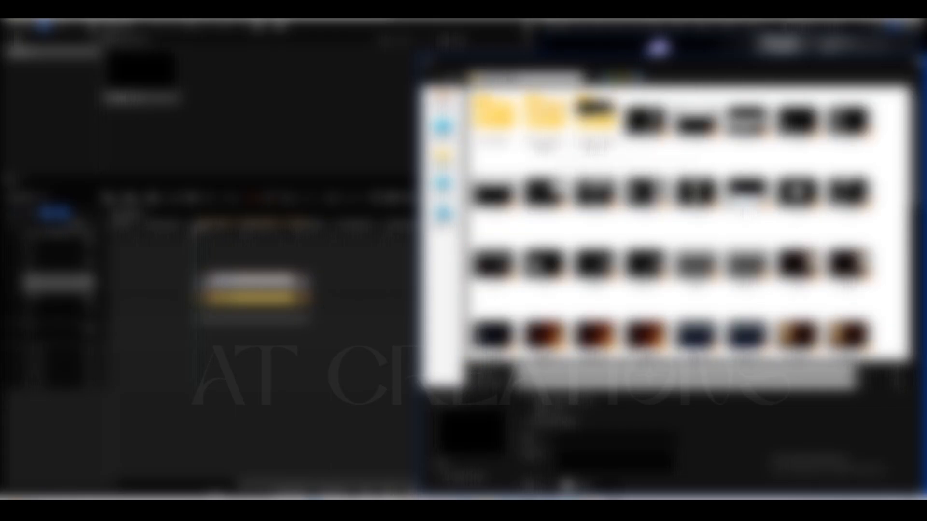
pyautogui.doubleClick(595, 120)
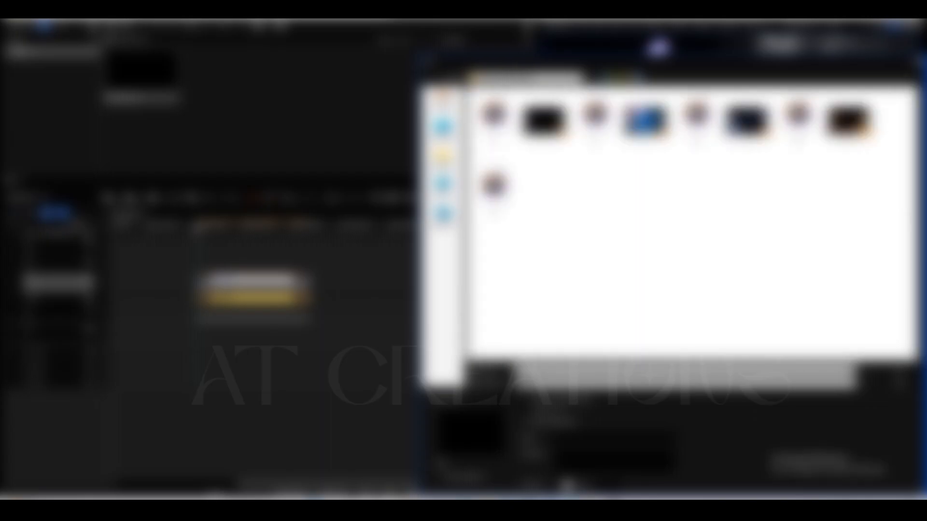
pyautogui.doubleClick(846, 121)
# - Place clip 04 on track 3V above C5708, starting at 00:00:14:03, and trim its end to match the clips below
pyautogui.moveTo(221, 70); pyautogui.dragTo(223, 262)
pyautogui.moveTo(198, 231)
pyautogui.mouseDown()
pyautogui.moveTo(209, 231)
pyautogui.moveTo(206, 261)
pyautogui.moveTo(279, 231)
pyautogui.moveTo(309, 231)
pyautogui.moveTo(198, 232)
pyautogui.mouseUp()
pyautogui.press('m')
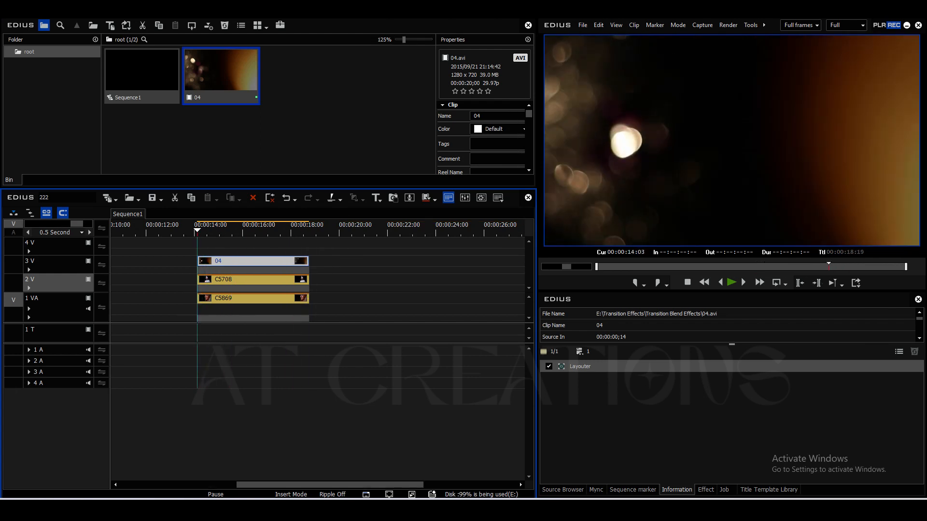
# - Apply the Screen blend keyer to clip 04 and play back the composite
pyautogui.click(706, 490)
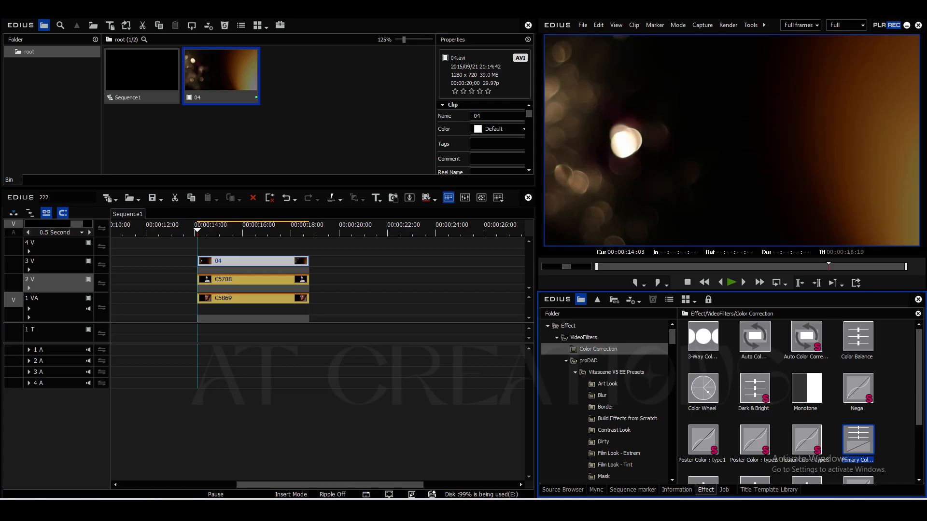
pyautogui.scroll(-6, 623, 372)
pyautogui.scroll(-8, 622, 372)
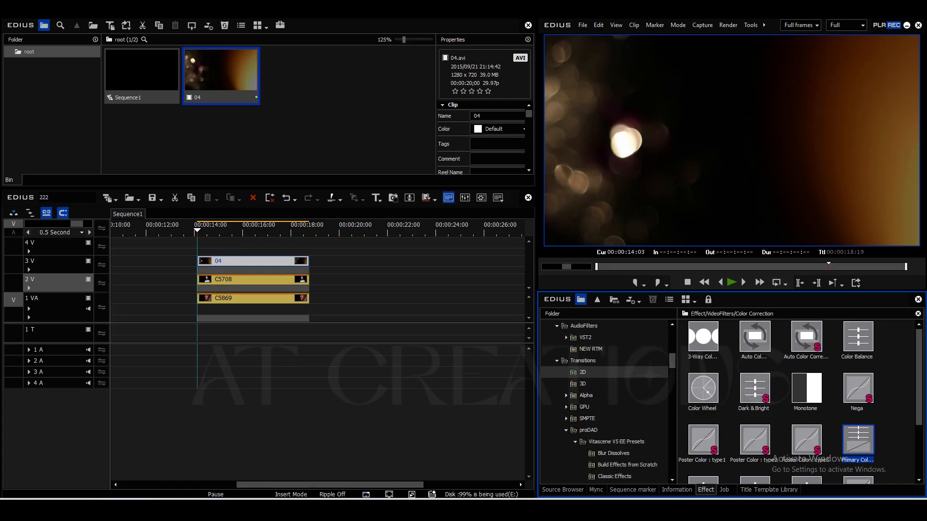
pyautogui.scroll(-4, 623, 373)
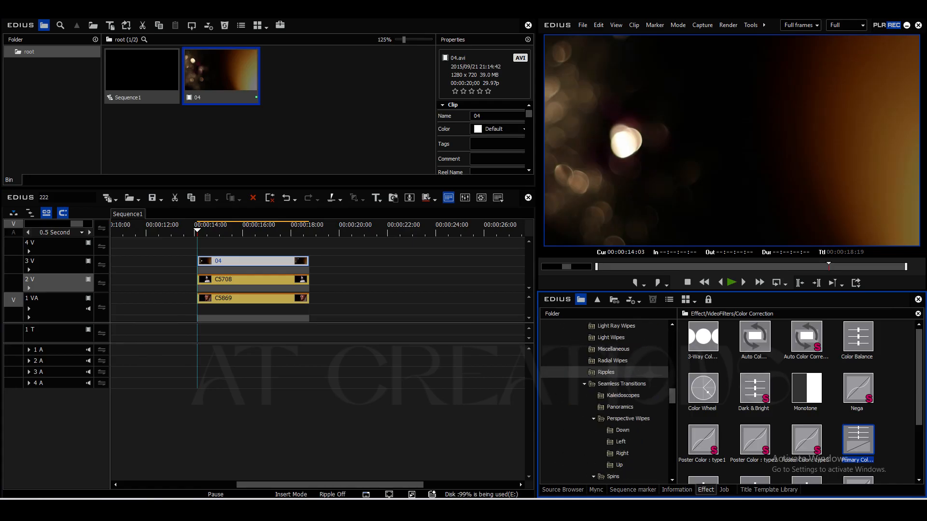
pyautogui.scroll(-8, 623, 372)
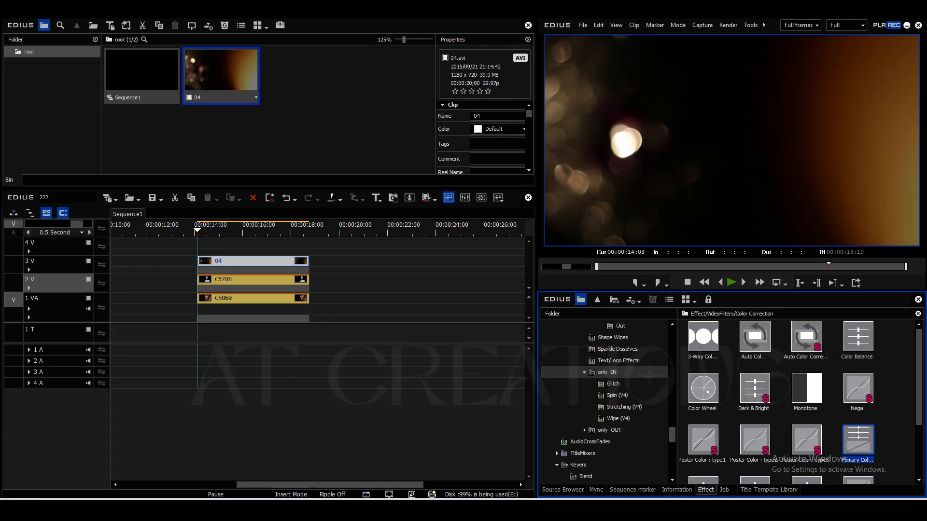
pyautogui.scroll(-3, 623, 372)
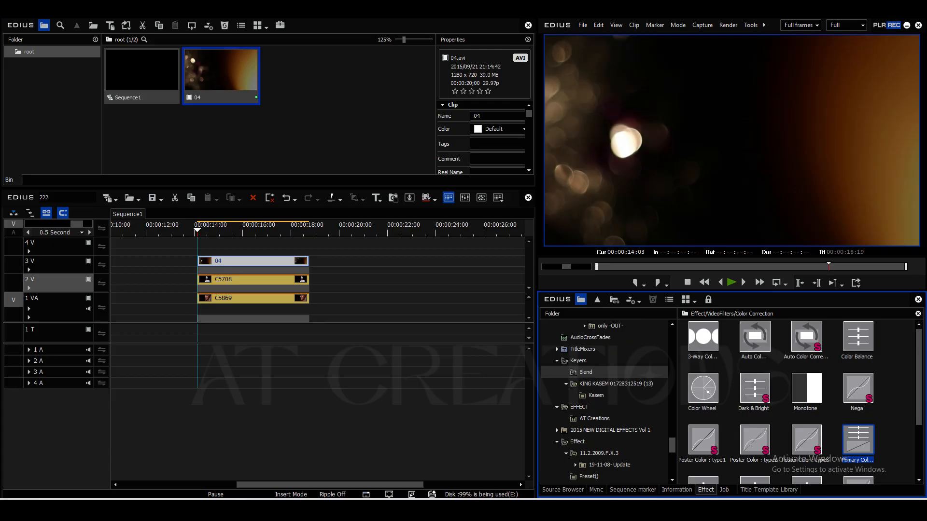
pyautogui.click(623, 372)
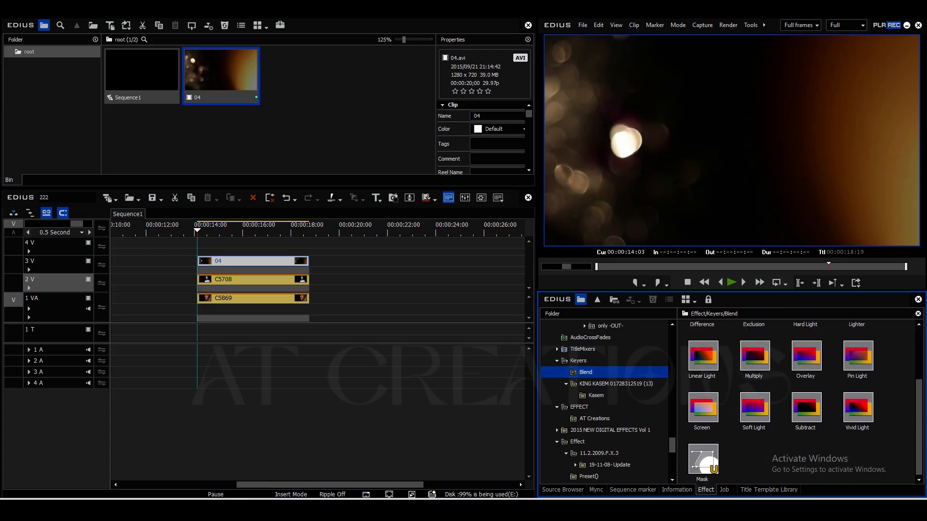
pyautogui.moveTo(703, 408); pyautogui.dragTo(254, 271)
pyautogui.click(677, 490)
pyautogui.click(253, 271)
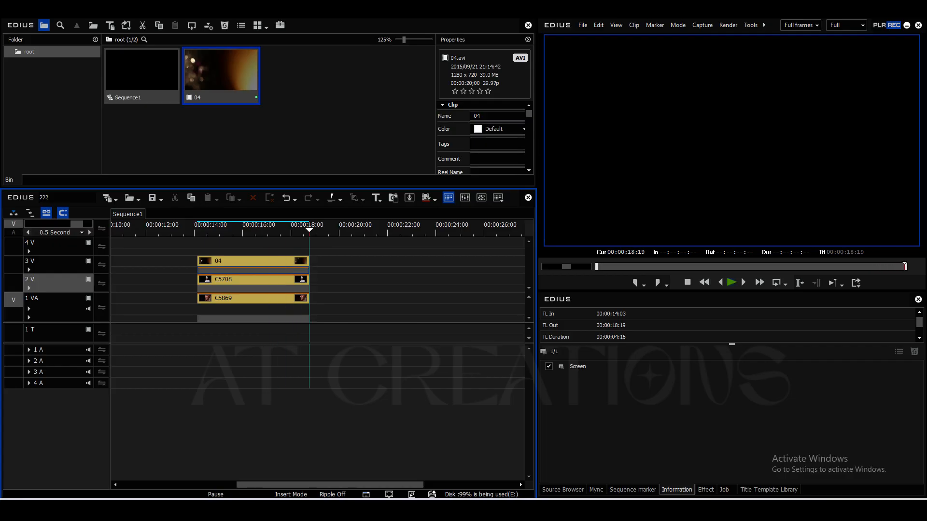
# - Stretch clip 04 to 190.85% on both axes in the Layouter
pyautogui.click(254, 231)
pyautogui.click(254, 261)
pyautogui.doubleClick(579, 366)
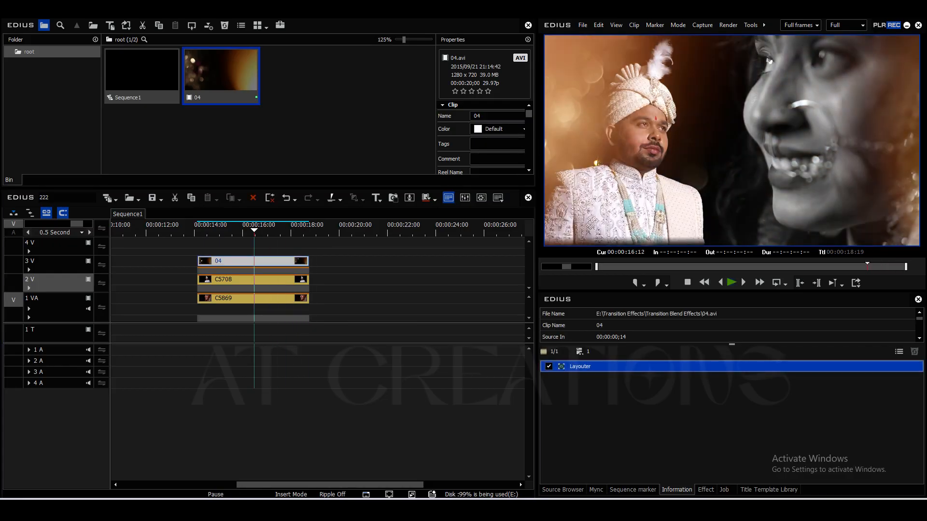
pyautogui.moveTo(385, 203); pyautogui.dragTo(423, 203)
pyautogui.click(569, 456)
pyautogui.click(357, 416)
pyautogui.doubleClick(580, 367)
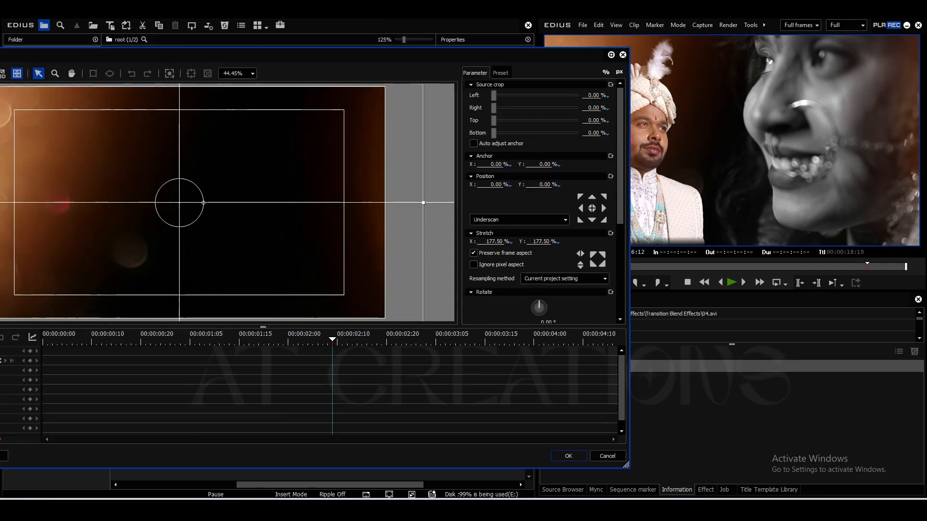
pyautogui.moveTo(444, 203); pyautogui.dragTo(441, 203)
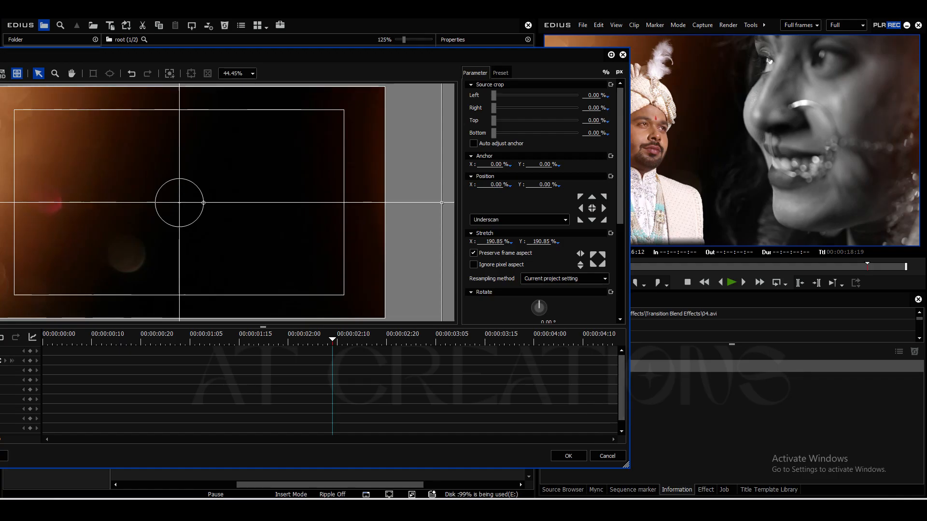
pyautogui.click(568, 456)
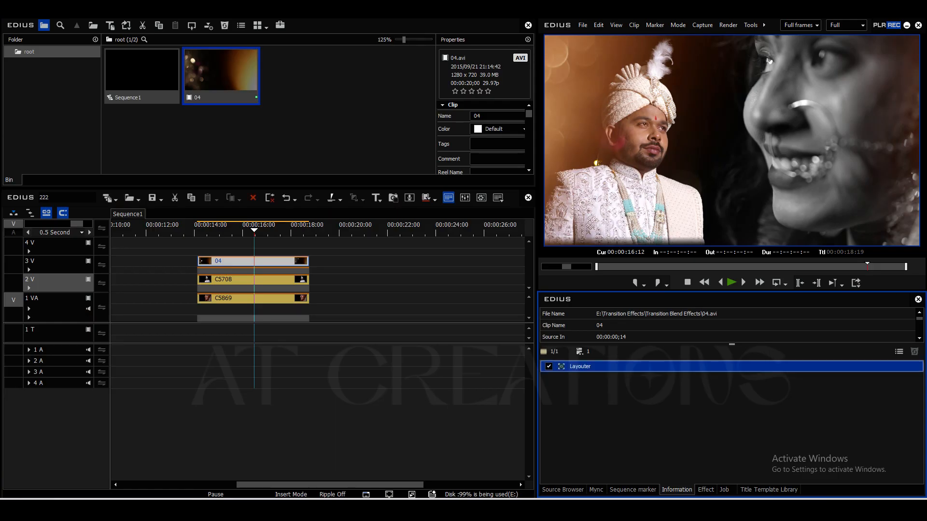
# - Add transparency keyframes near both ends of clip 04 so it fades in and out, and play back the shot
pyautogui.click(29, 269)
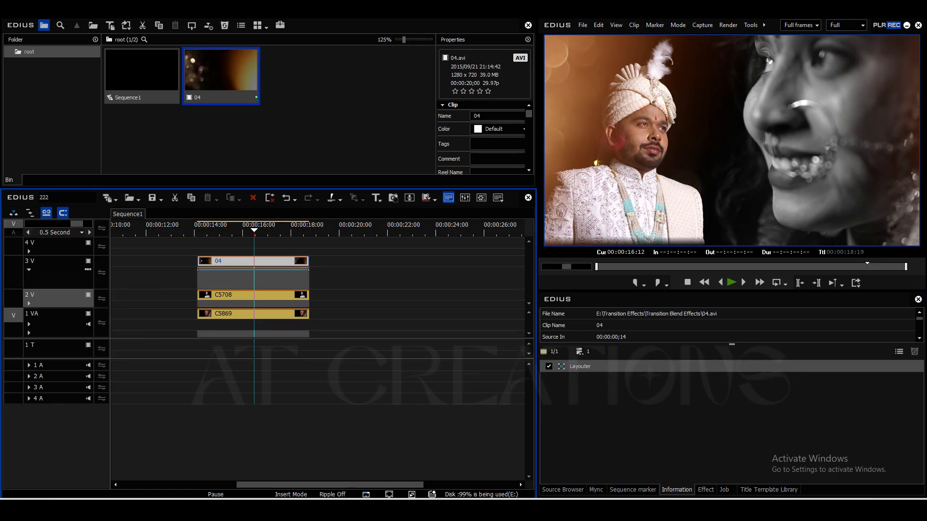
pyautogui.click(208, 270)
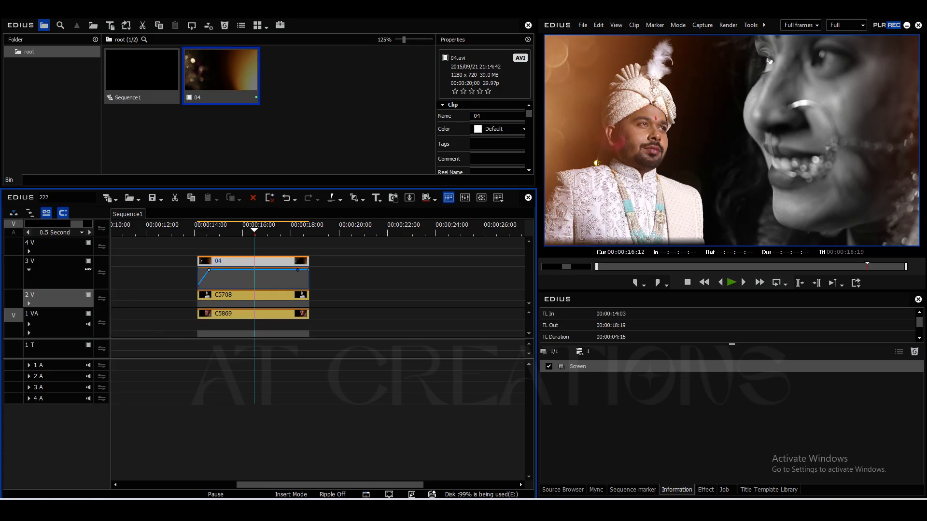
pyautogui.press('pageup')
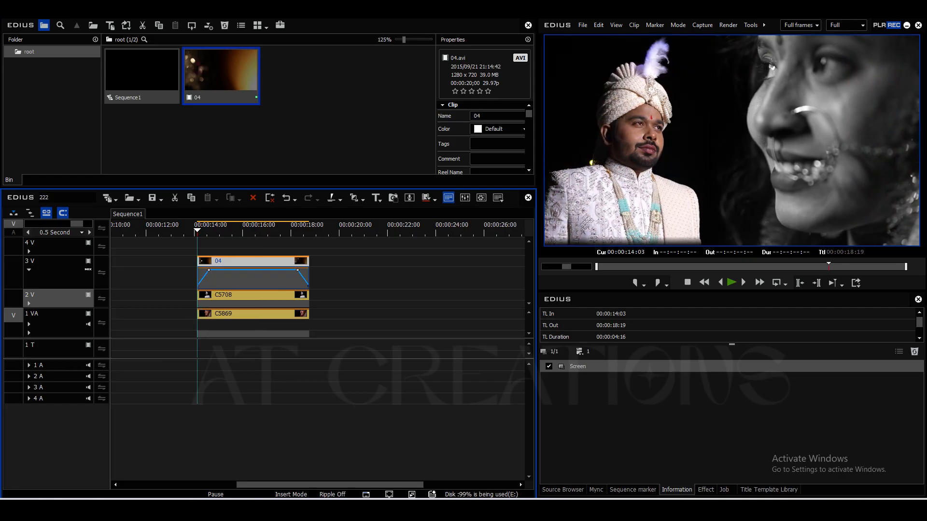
pyautogui.click(29, 270)
pyautogui.click(365, 320)
pyautogui.press('space')
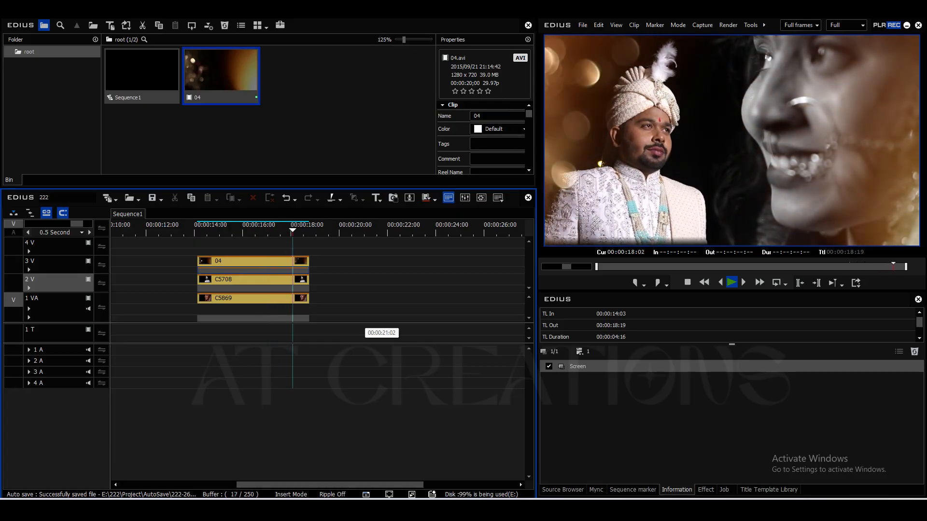
# - Compare clip C5869 with its Color Balance effect switched off and back on, and play back the shot
pyautogui.moveTo(309, 231); pyautogui.dragTo(204, 230)
pyautogui.click(252, 298)
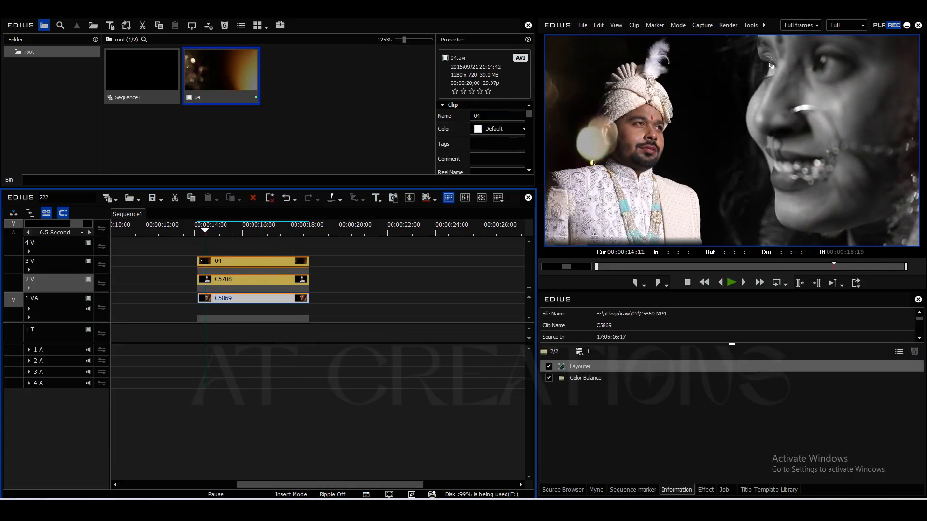
pyautogui.click(549, 378)
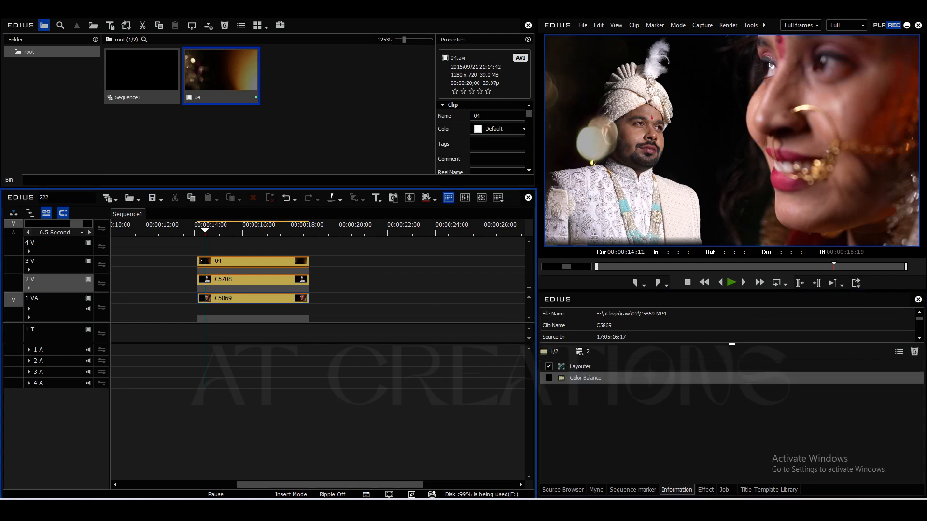
pyautogui.click(549, 378)
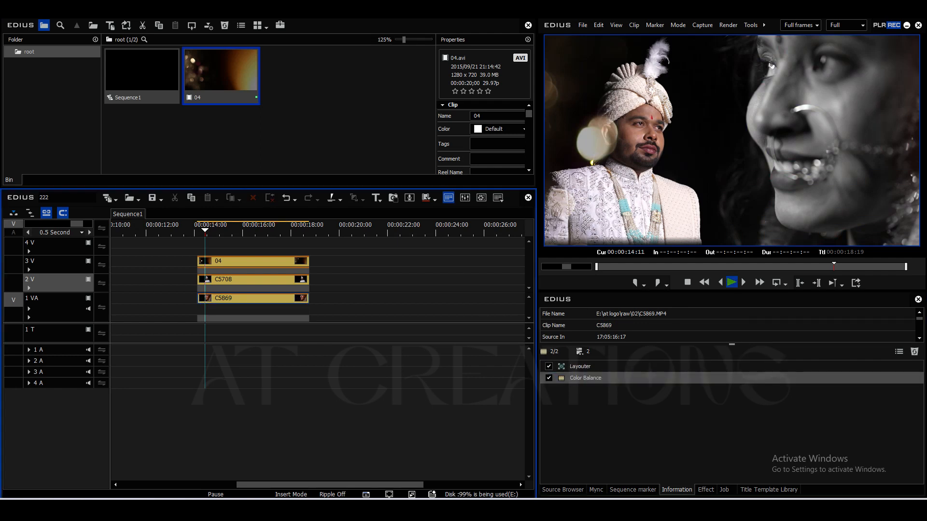
pyautogui.press('space')
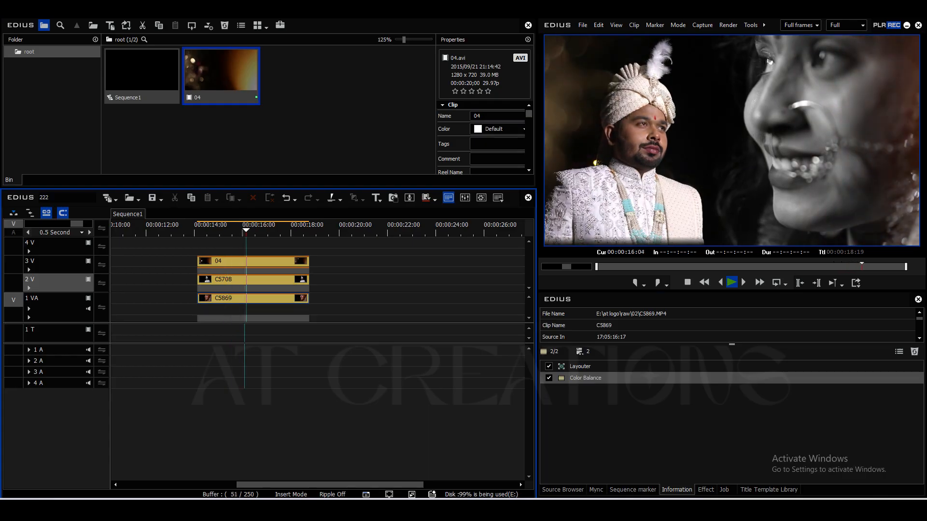
pyautogui.press('space')
pyautogui.moveTo(298, 231); pyautogui.dragTo(197, 231)
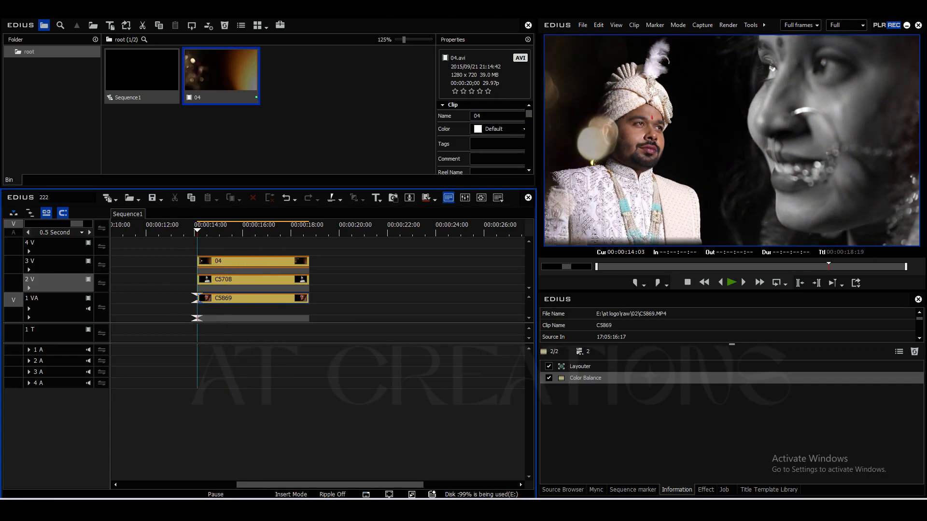
# - Lower the transparency line between clip 04's fade keyframes to soften the overlay, and play back the result
pyautogui.click(29, 270)
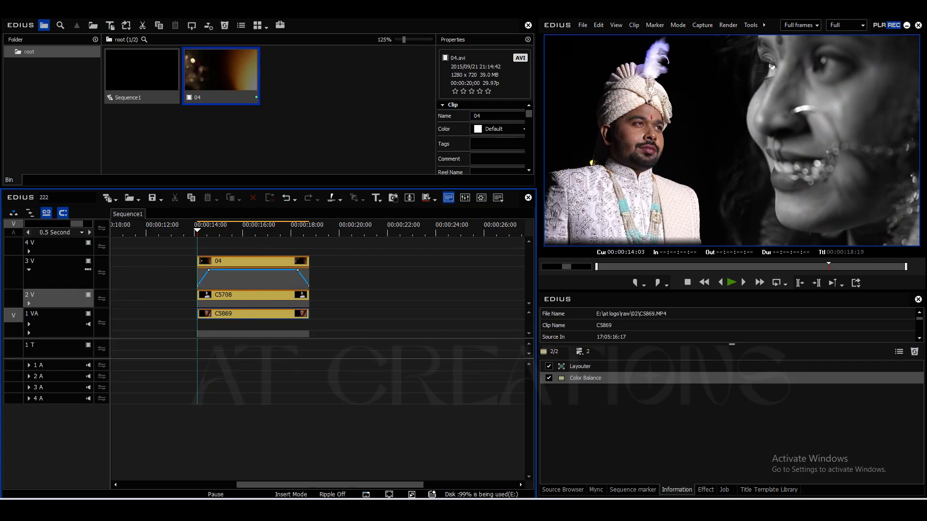
pyautogui.moveTo(208, 270); pyautogui.dragTo(209, 273)
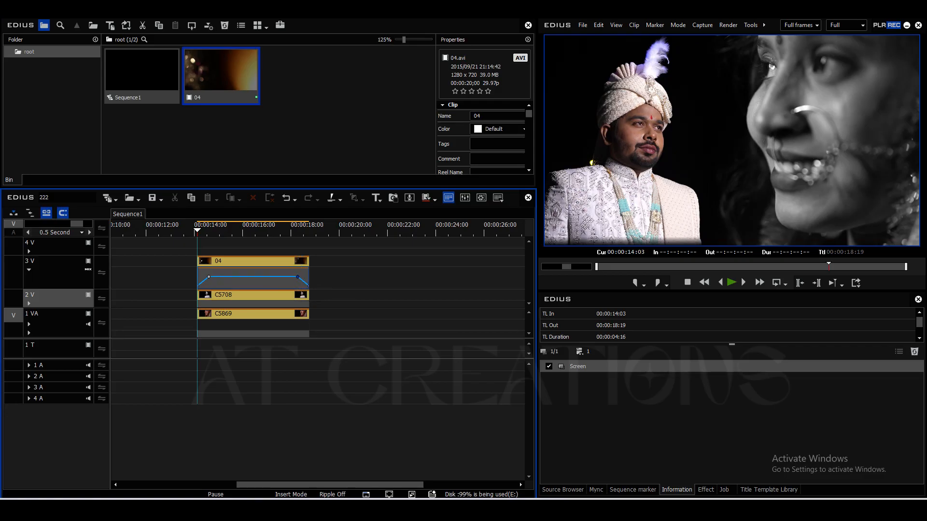
pyautogui.click(29, 269)
pyautogui.press('space')
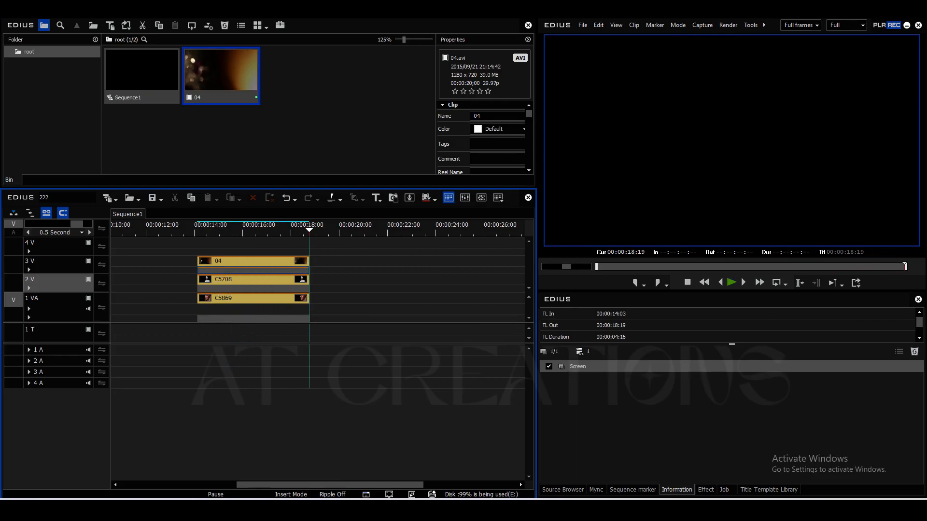
pyautogui.press('a')
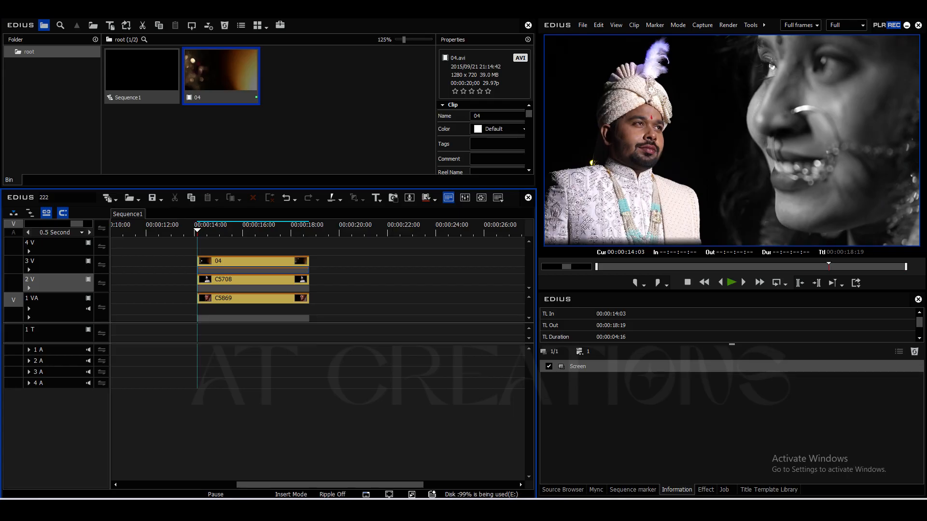